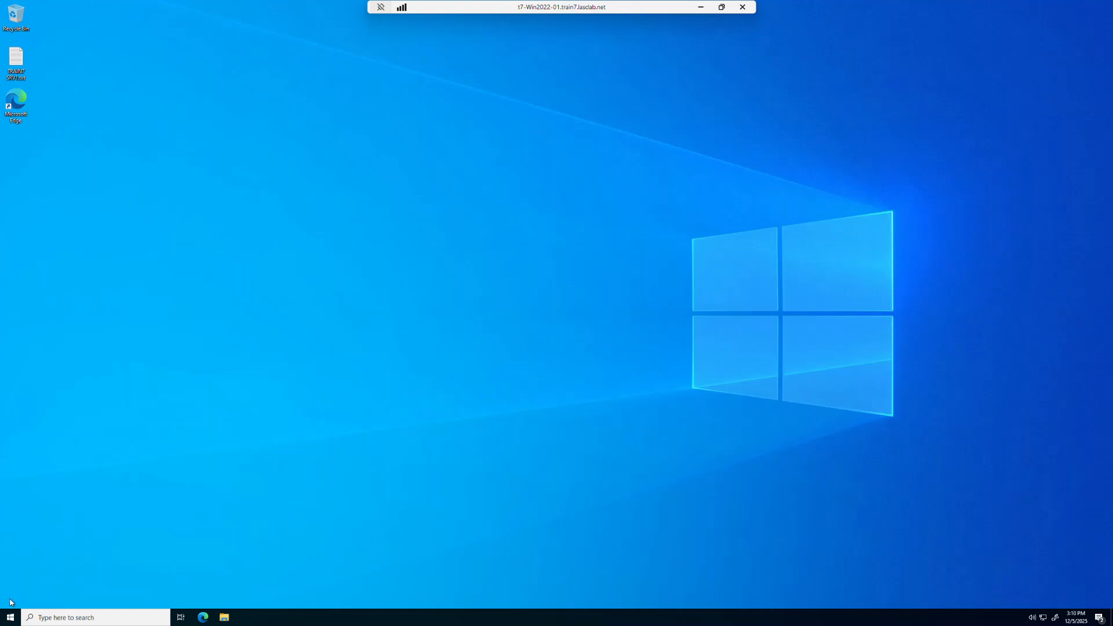
Launch IFV Administrator with permission to make changes and log on with the remembered administrator credentials
{"action": "left_click", "coordinate": [11, 618]}
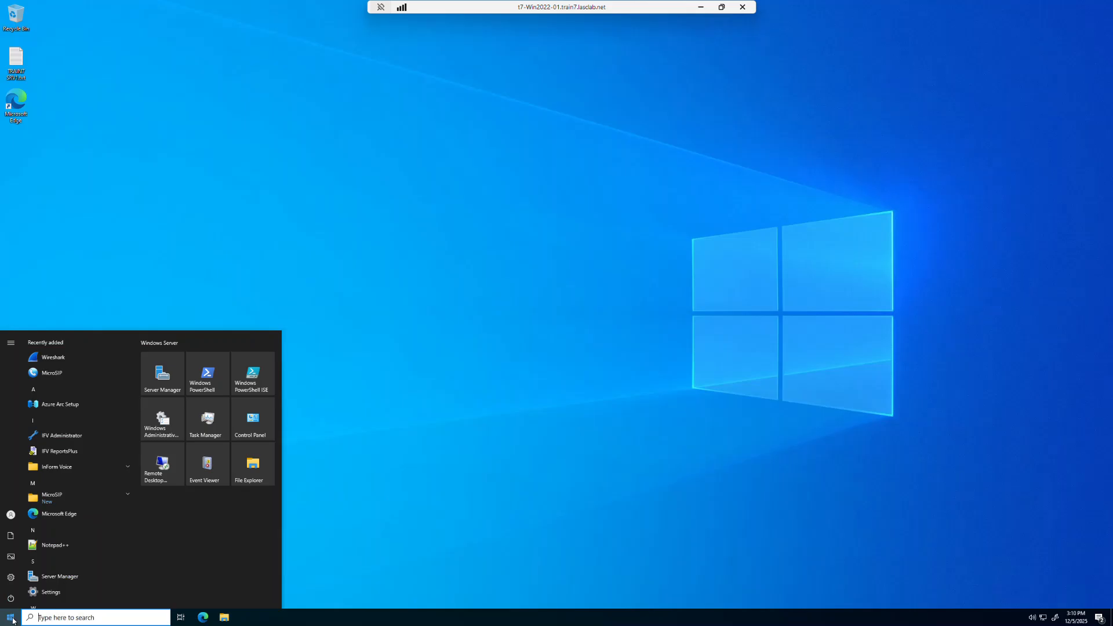
{"action": "left_click", "coordinate": [50, 439]}
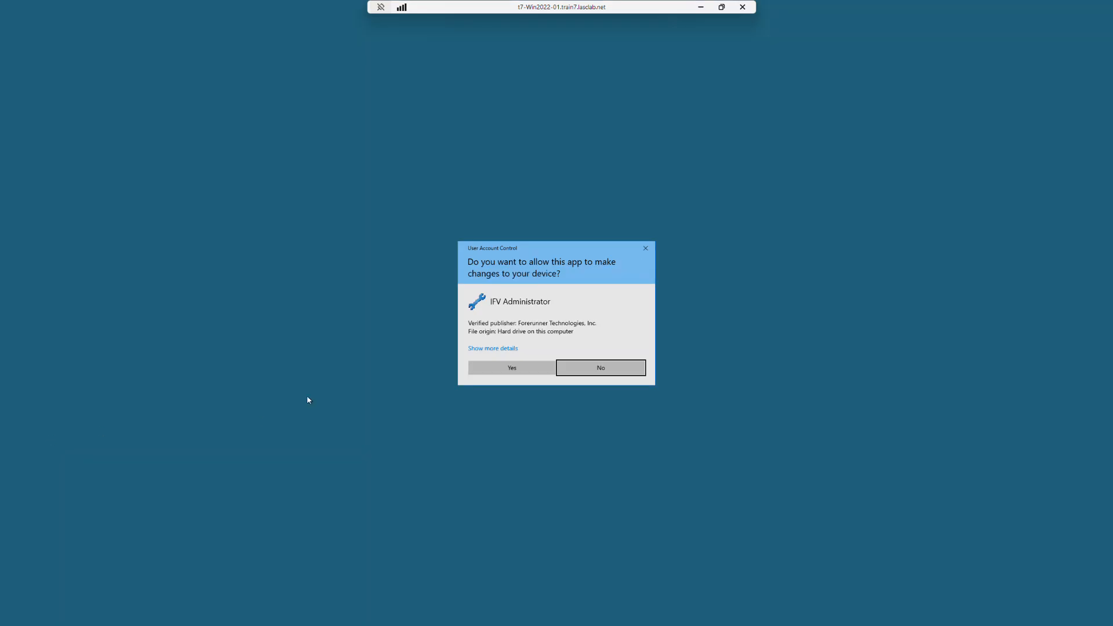
{"action": "left_click", "coordinate": [514, 370]}
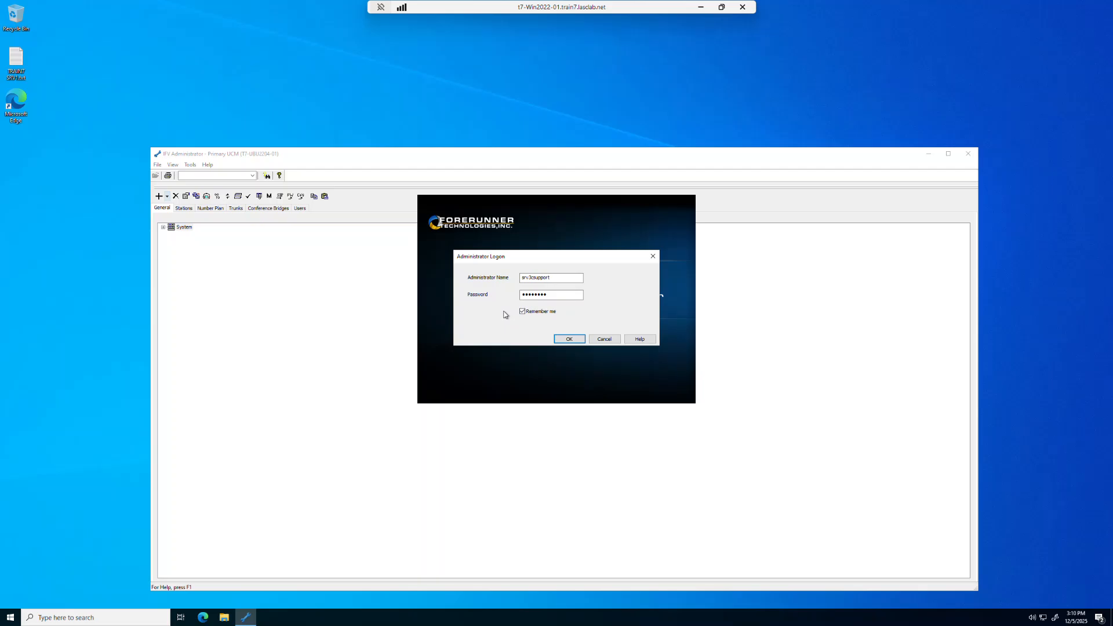
{"action": "left_click", "coordinate": [570, 340]}
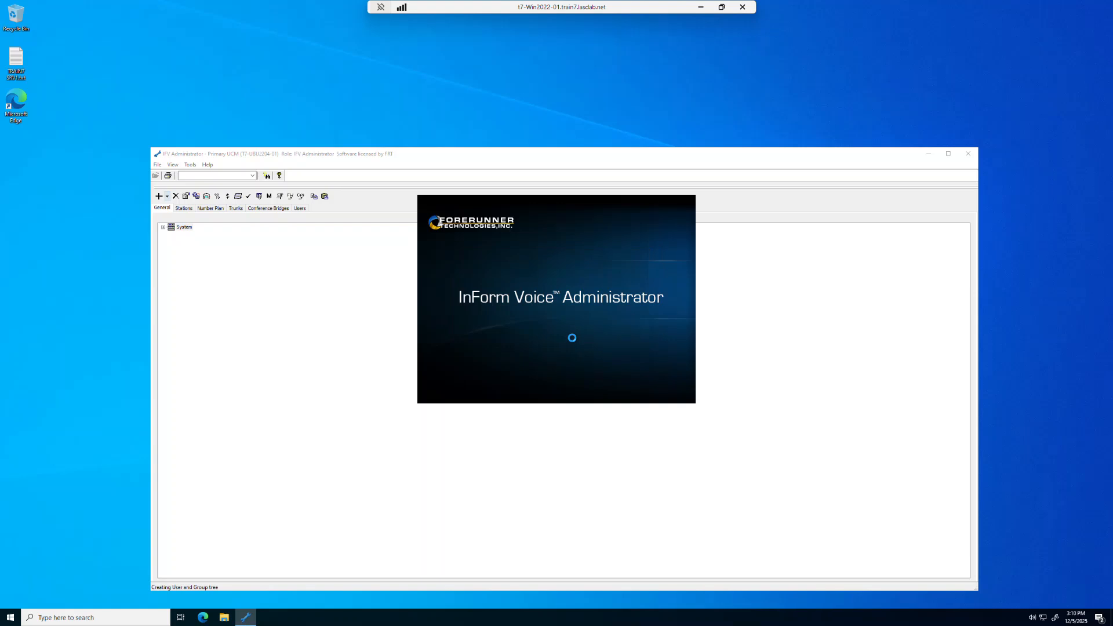
{"action": "left_click_drag", "start_coordinate": [575, 155], "coordinate": [566, 97]}
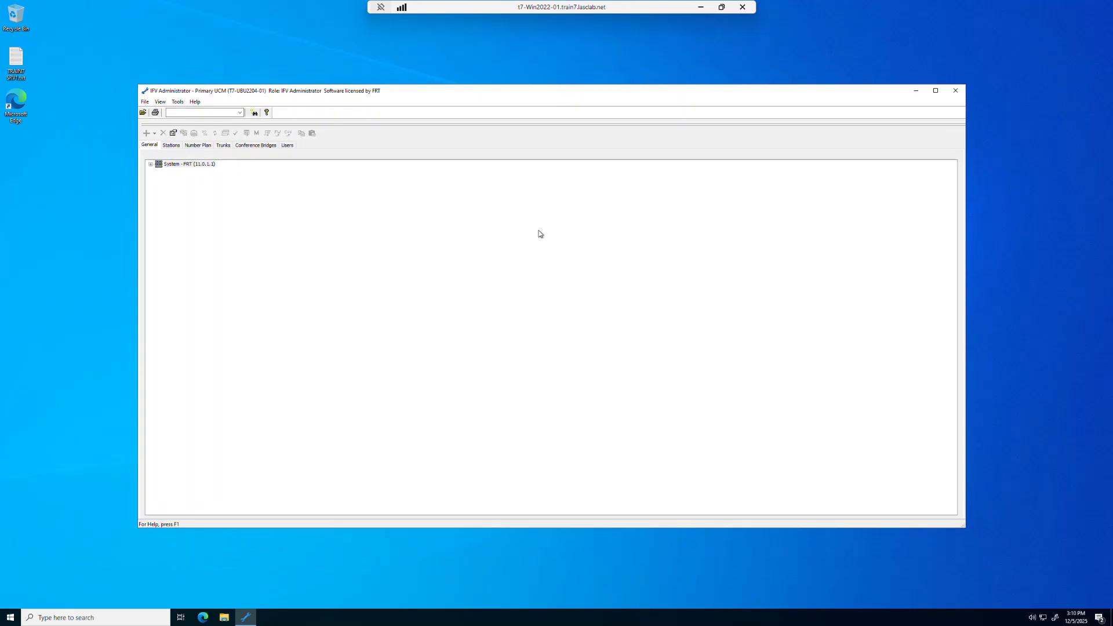
Review the available program commands and the contents of Stations, Number Plan, Trunks, Conference Bridges and Users
{"action": "left_click", "coordinate": [145, 103]}
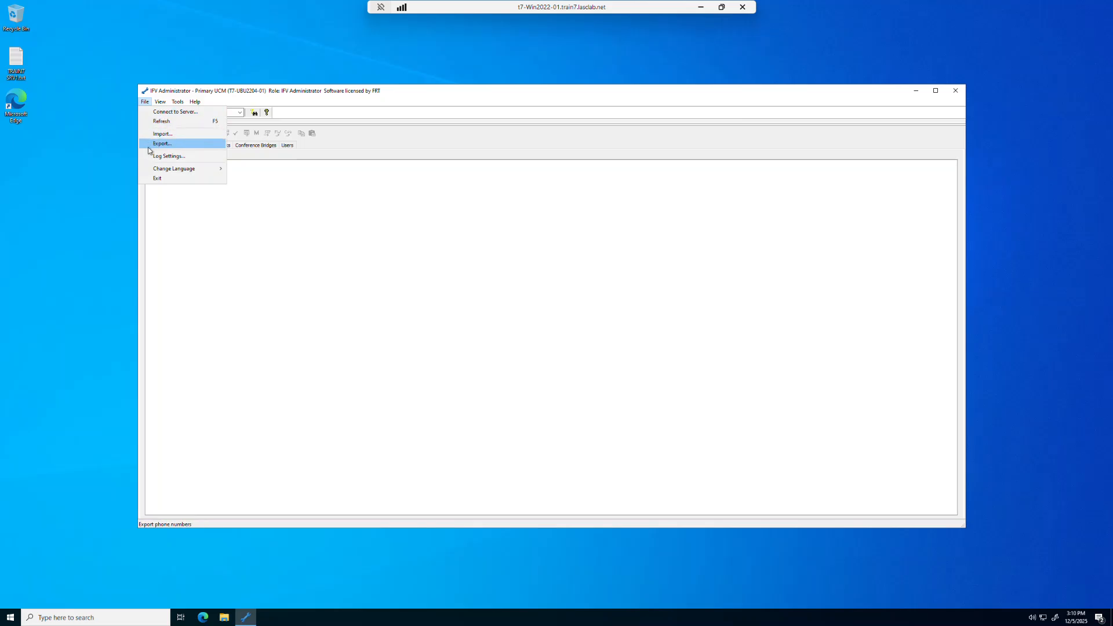
{"action": "mouse_move", "coordinate": [159, 105]}
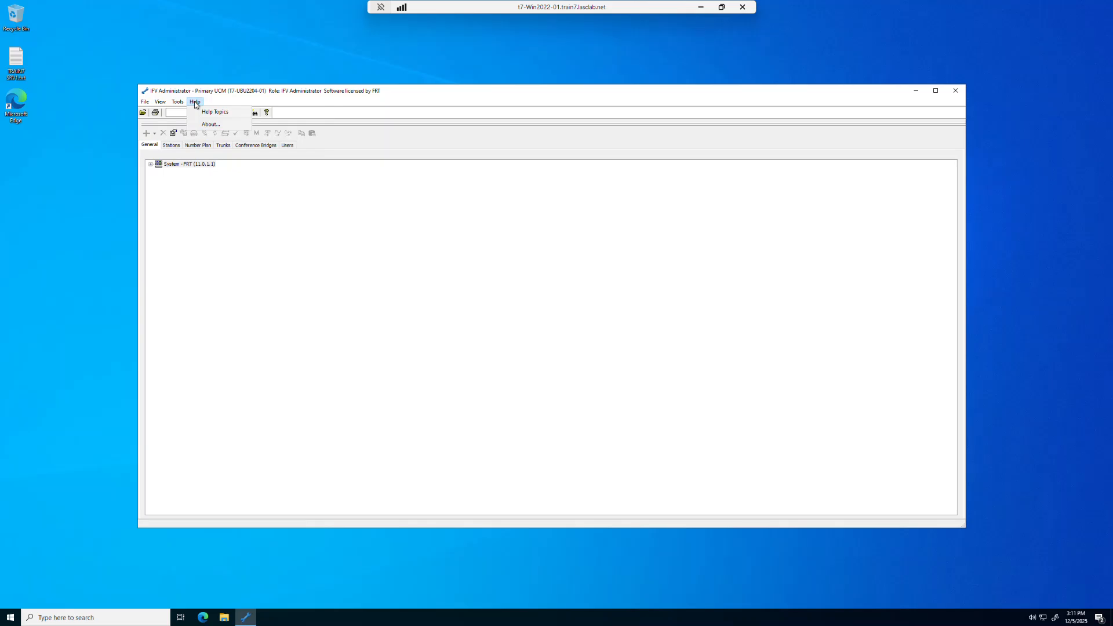
{"action": "left_click", "coordinate": [235, 105]}
{"action": "left_click", "coordinate": [172, 149]}
{"action": "left_click", "coordinate": [197, 148]}
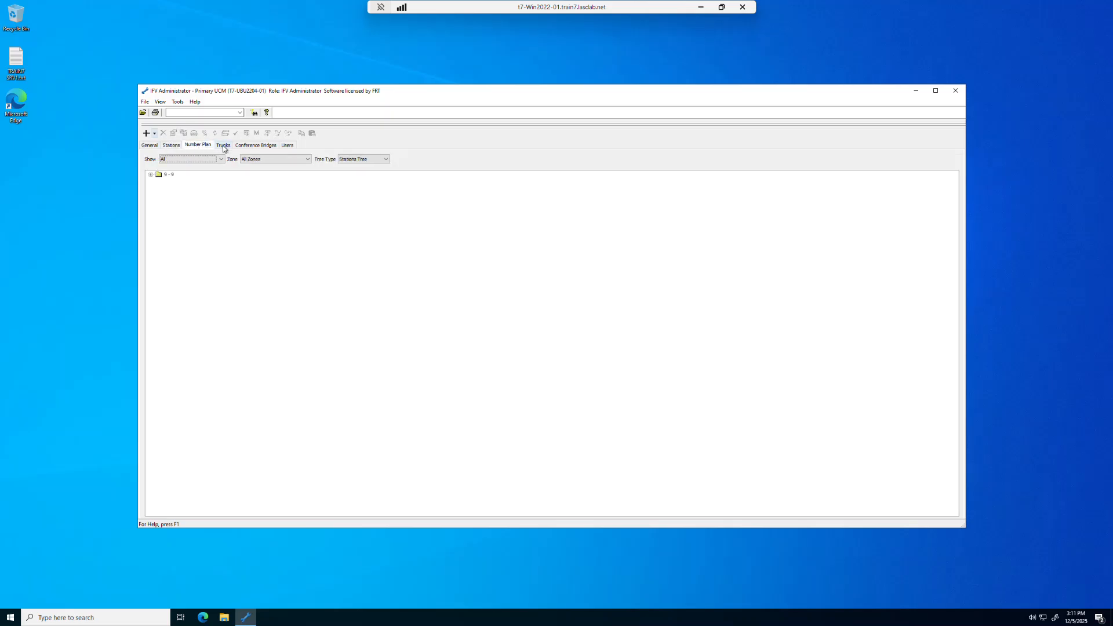
{"action": "left_click", "coordinate": [223, 148]}
{"action": "left_click", "coordinate": [253, 149]}
{"action": "left_click", "coordinate": [288, 146]}
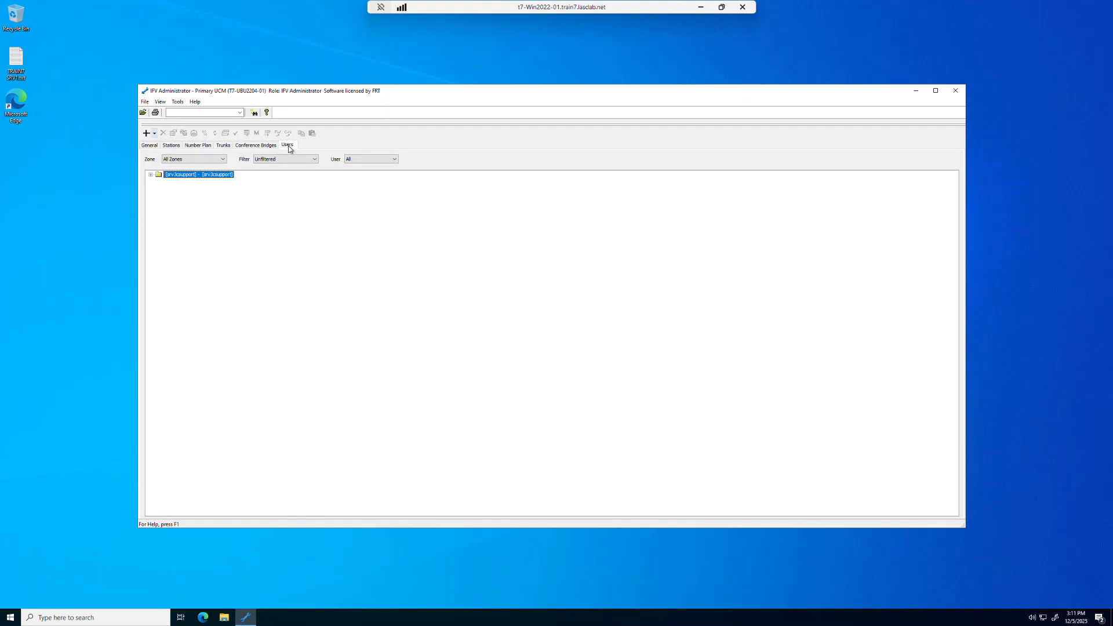
{"action": "left_click", "coordinate": [203, 149]}
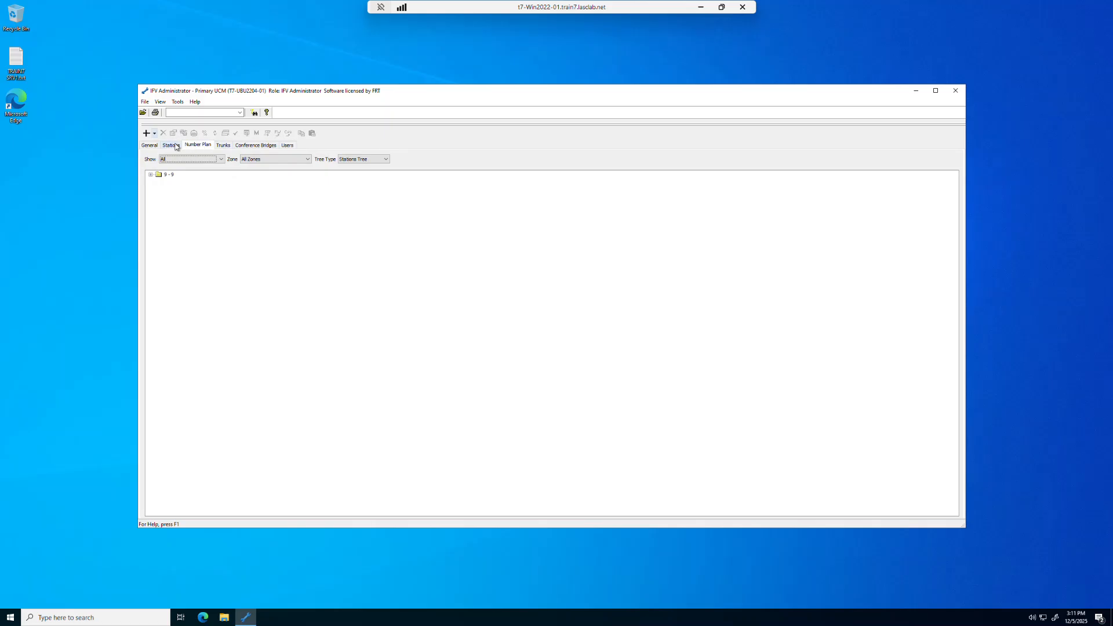
{"action": "left_click", "coordinate": [174, 147]}
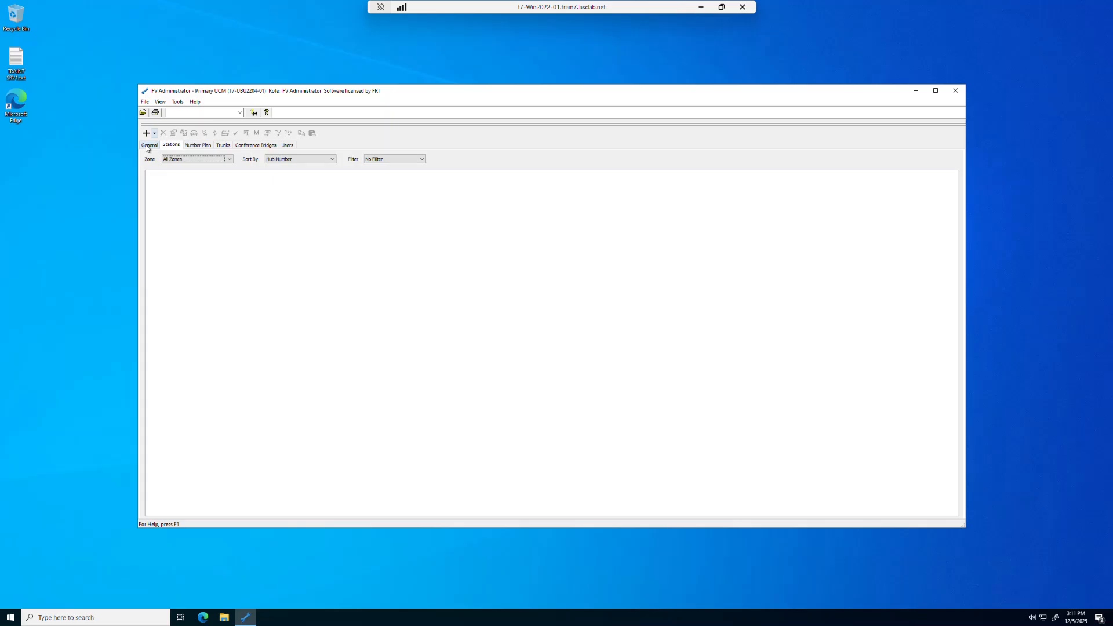
{"action": "left_click", "coordinate": [147, 148]}
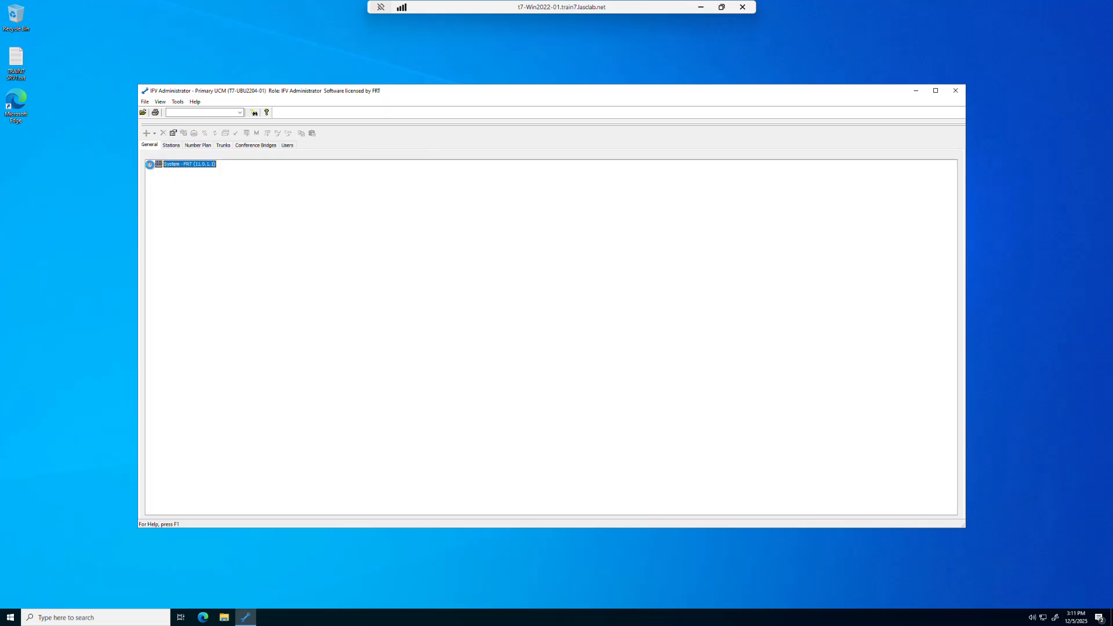
Rename the system's FRT zone to Chicago and enter its zone-level caller ID number
{"action": "left_click", "coordinate": [151, 166]}
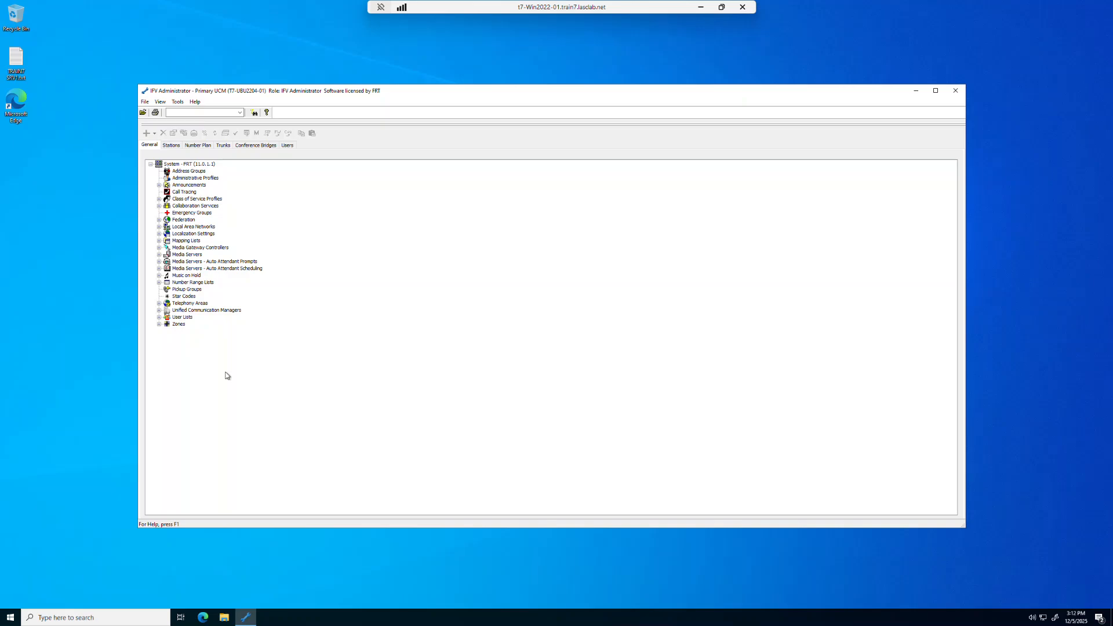
{"action": "double_click", "coordinate": [179, 325]}
{"action": "double_click", "coordinate": [185, 331]}
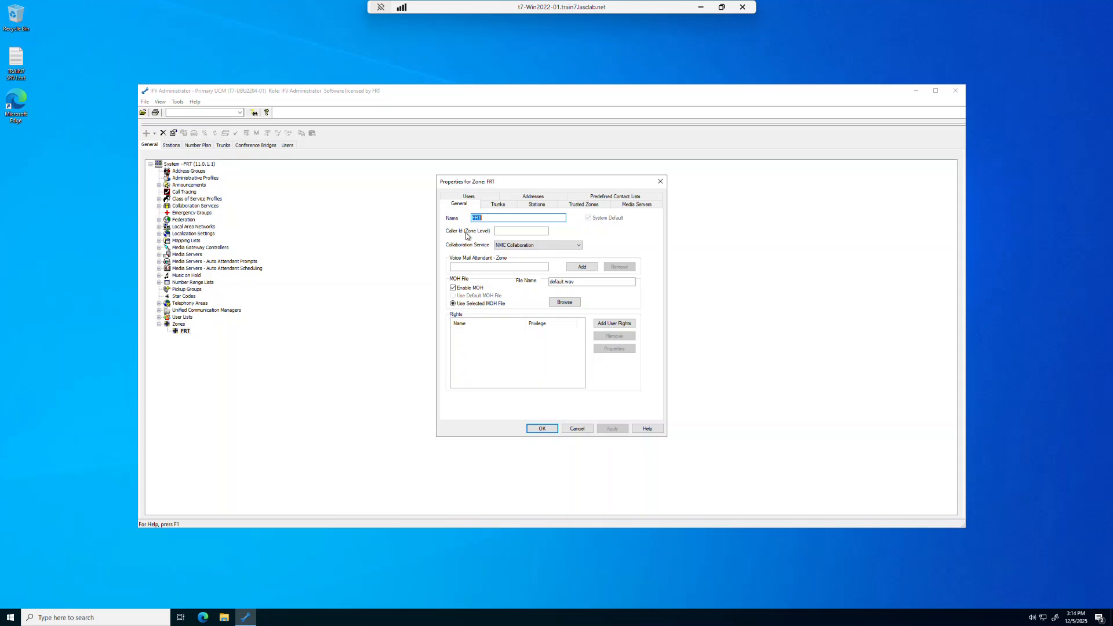
{"action": "left_click", "coordinate": [482, 218]}
{"action": "double_click", "coordinate": [481, 218]}
{"action": "type", "text": "CHicago"}
{"action": "left_click", "coordinate": [496, 230]}
{"action": "left_click", "coordinate": [496, 231]}
{"action": "type", "text": "5551999"}
{"action": "left_click", "coordinate": [542, 429]}
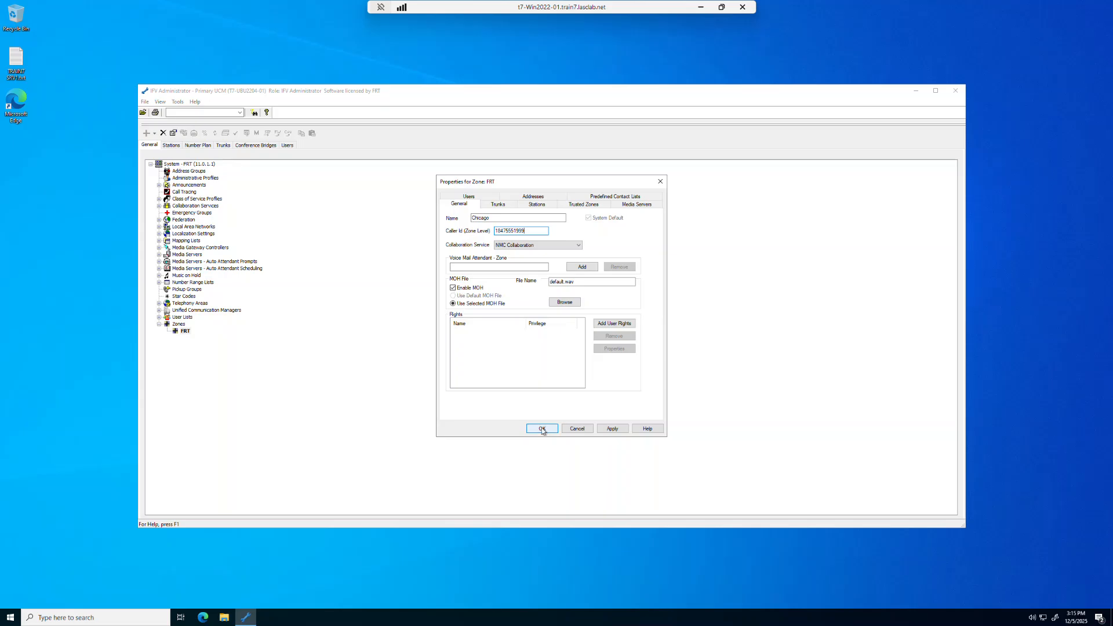
Create a new zone named Orlando with its zone-level caller ID number
{"action": "right_click", "coordinate": [181, 326]}
{"action": "left_click", "coordinate": [187, 329]}
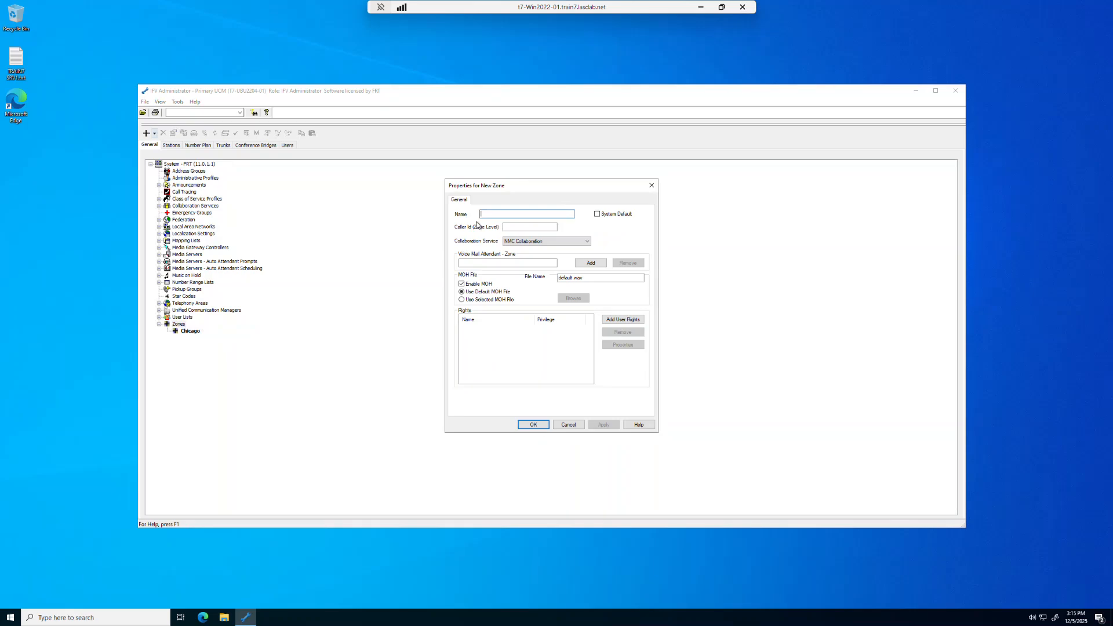
{"action": "type", "text": "Orlando"}
{"action": "left_click", "coordinate": [505, 226]}
{"action": "type", "text": "14075552999"}
{"action": "left_click", "coordinate": [532, 425]}
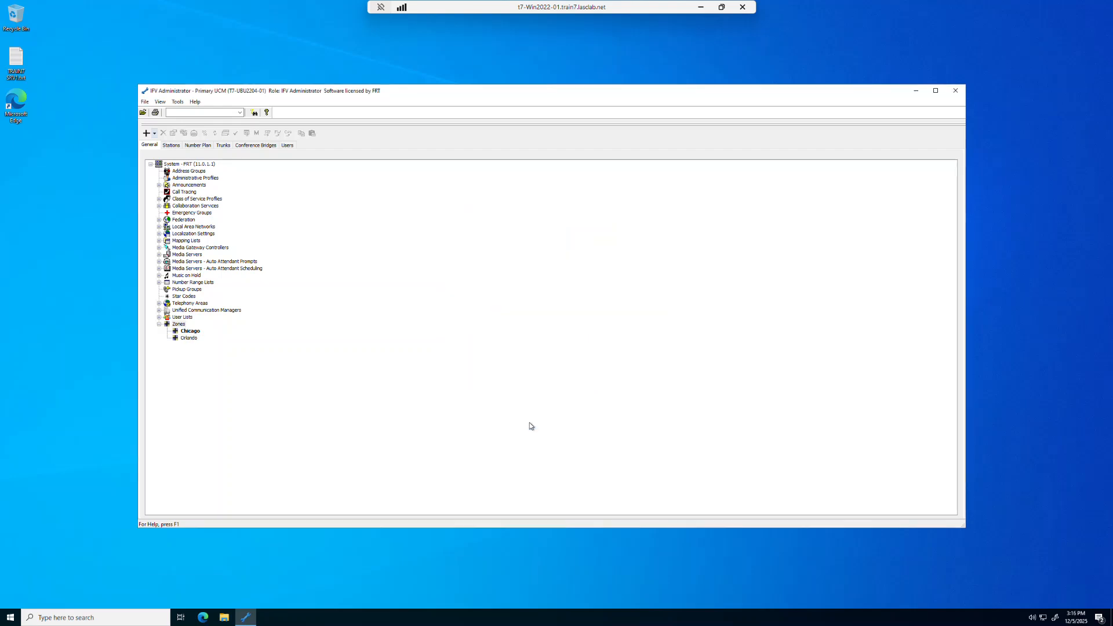
Create a new zone named Las Vegas with its zone-level caller ID number
{"action": "left_click", "coordinate": [178, 325]}
{"action": "left_click", "coordinate": [146, 134]}
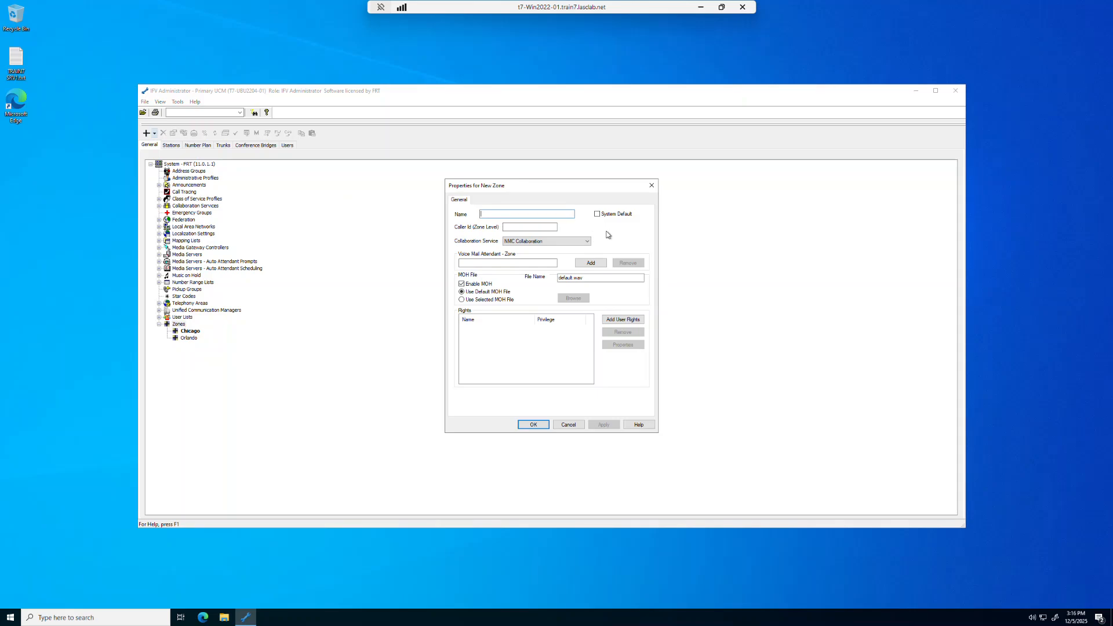
{"action": "type", "text": "Las Vegas"}
{"action": "left_click", "coordinate": [549, 228]}
{"action": "type", "text": "17025553999"}
{"action": "left_click", "coordinate": [534, 425]}
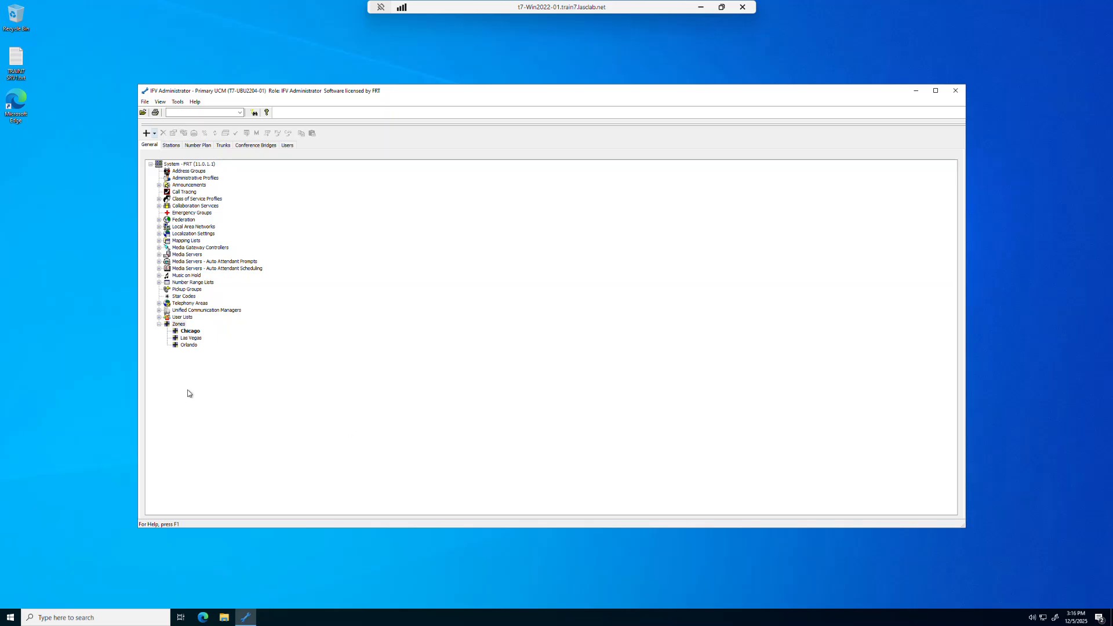
Add Las Vegas and Orlando as trusted zones of the Chicago zone
{"action": "right_click", "coordinate": [178, 327]}
{"action": "left_click", "coordinate": [199, 359]}
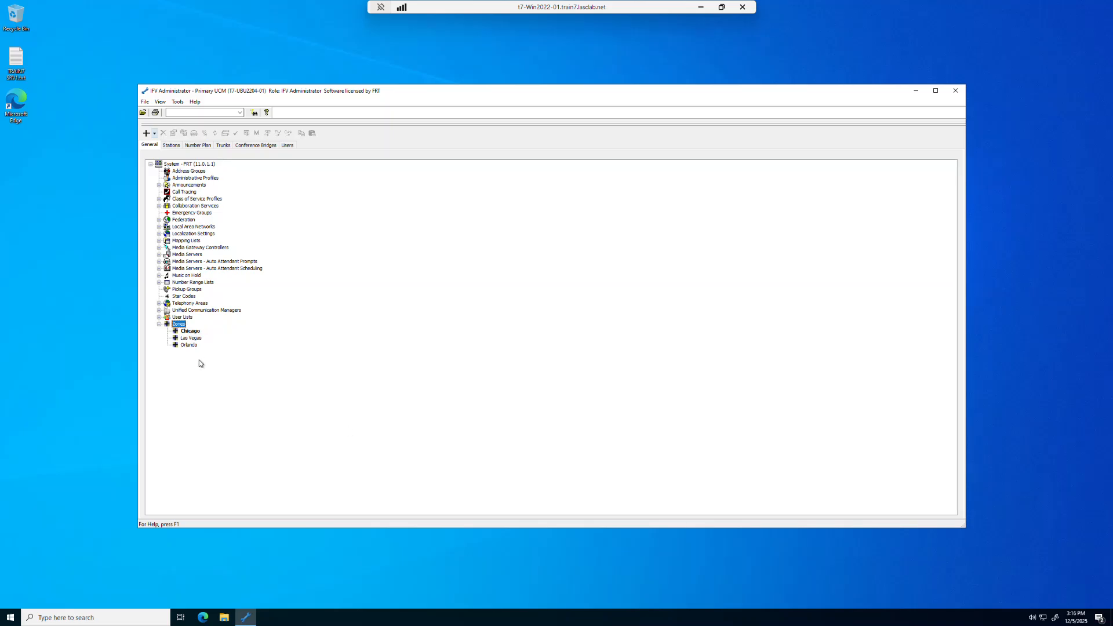
{"action": "double_click", "coordinate": [193, 332]}
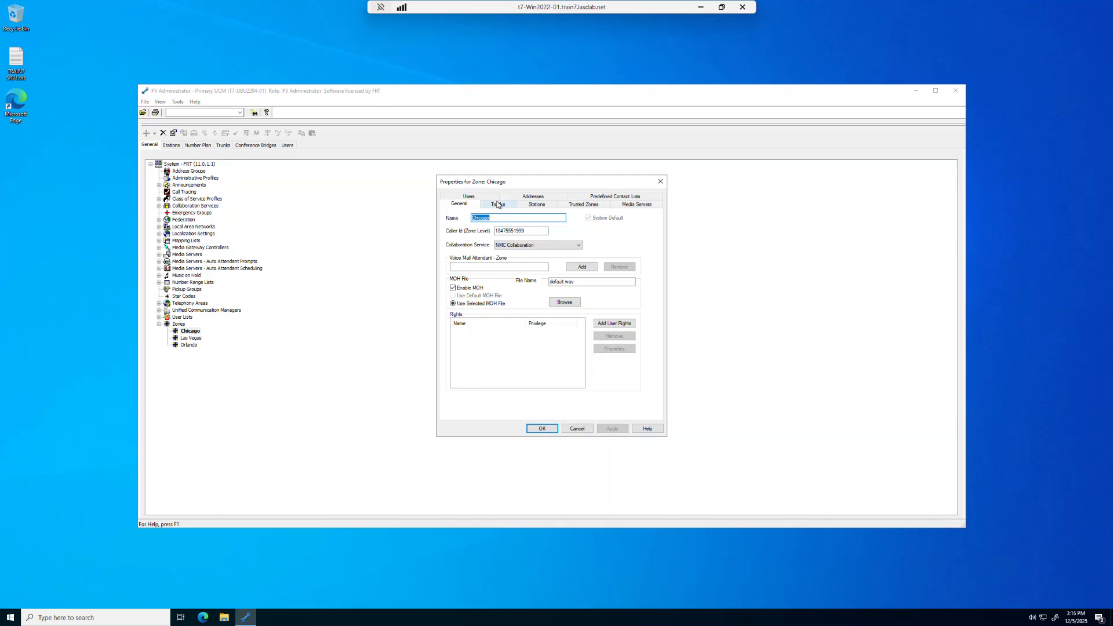
{"action": "left_click", "coordinate": [591, 208]}
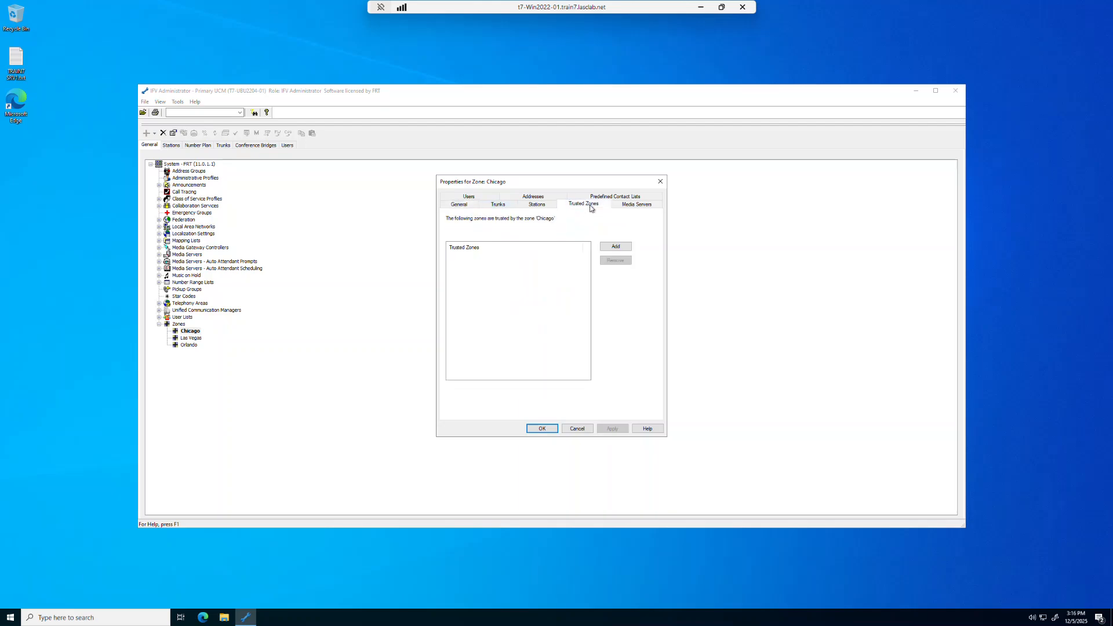
{"action": "left_click", "coordinate": [616, 246]}
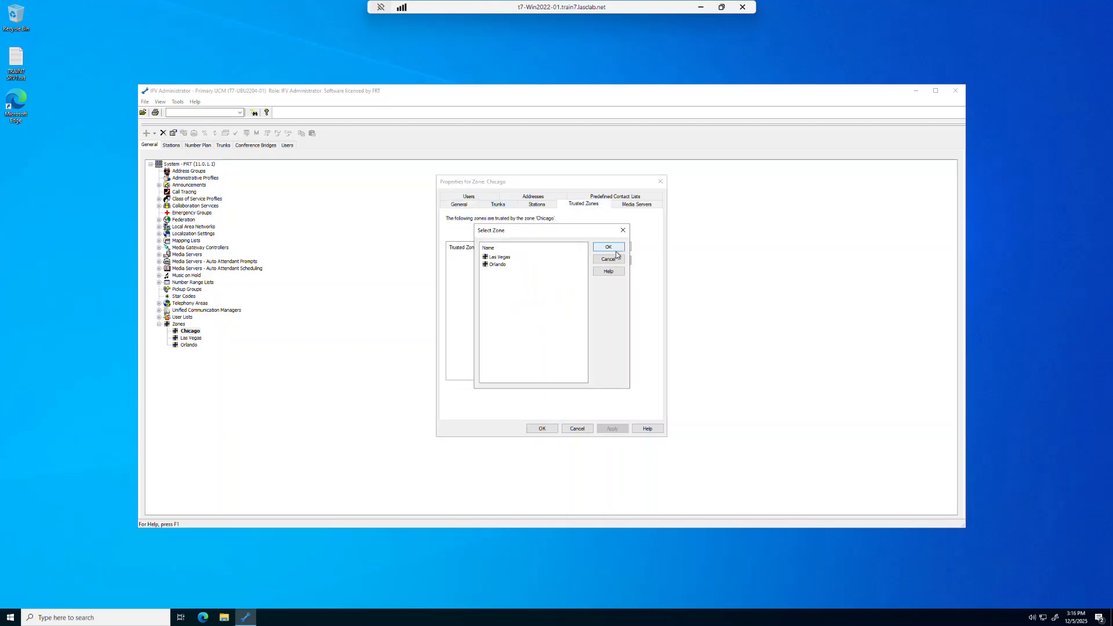
{"action": "left_click", "coordinate": [508, 258]}
{"action": "key", "text": "shift+Down"}
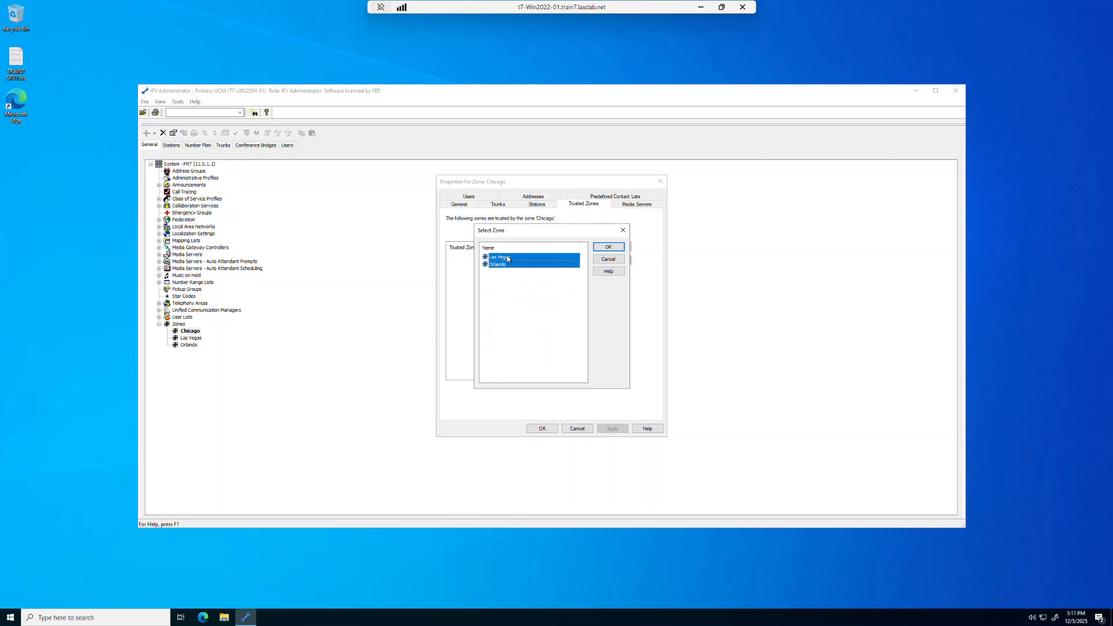
{"action": "left_click", "coordinate": [608, 248]}
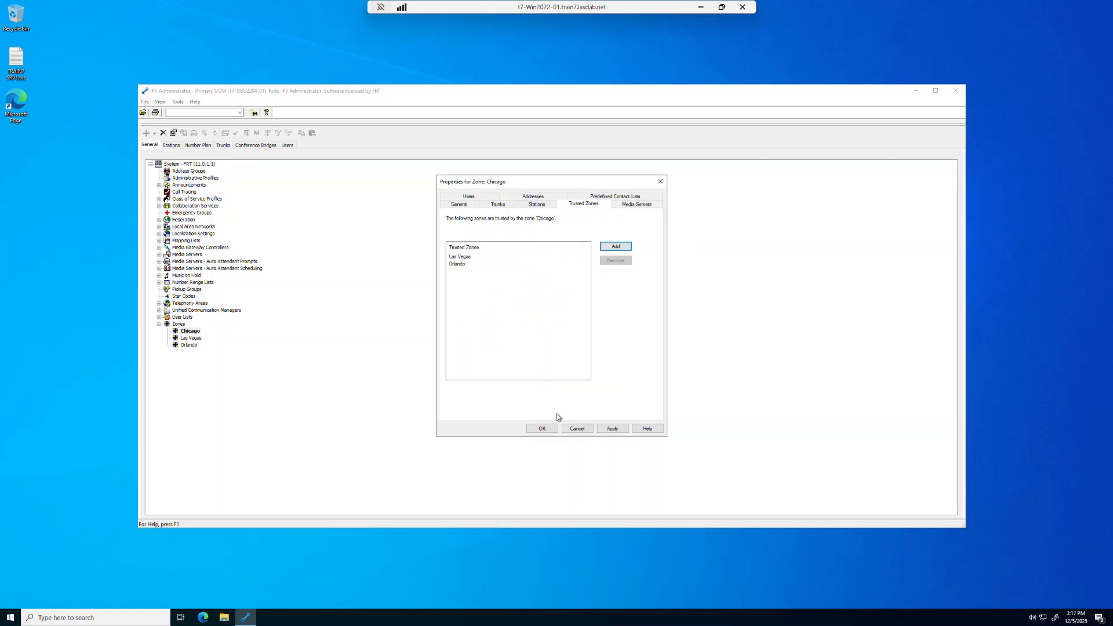
{"action": "left_click", "coordinate": [542, 429]}
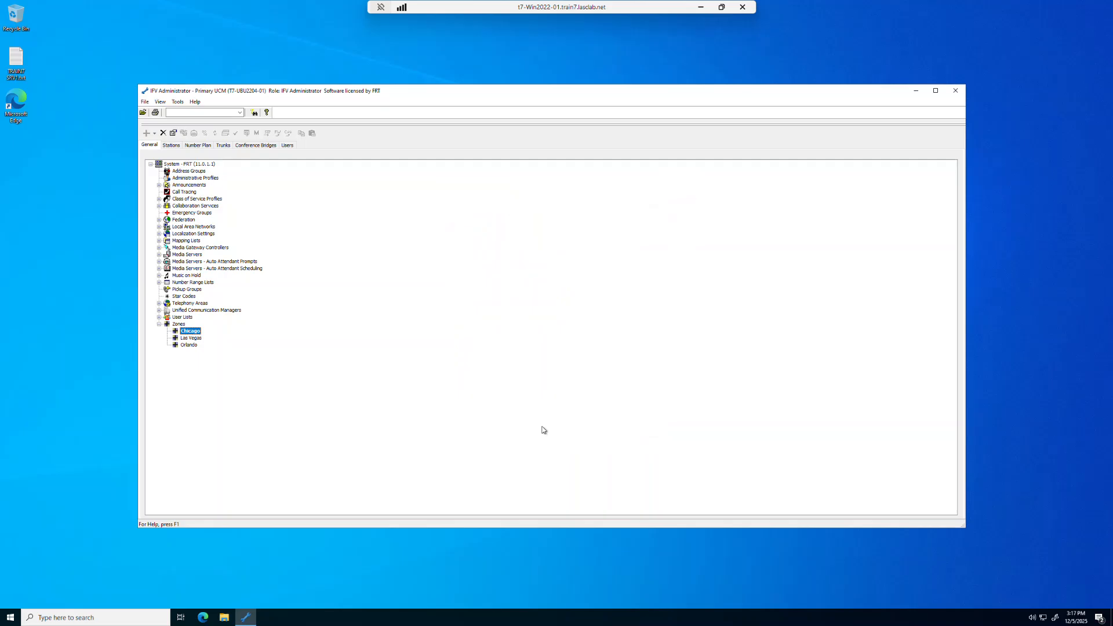
Add Orlando as a trusted zone of the Las Vegas zone
{"action": "left_click", "coordinate": [192, 339]}
{"action": "double_click", "coordinate": [191, 339]}
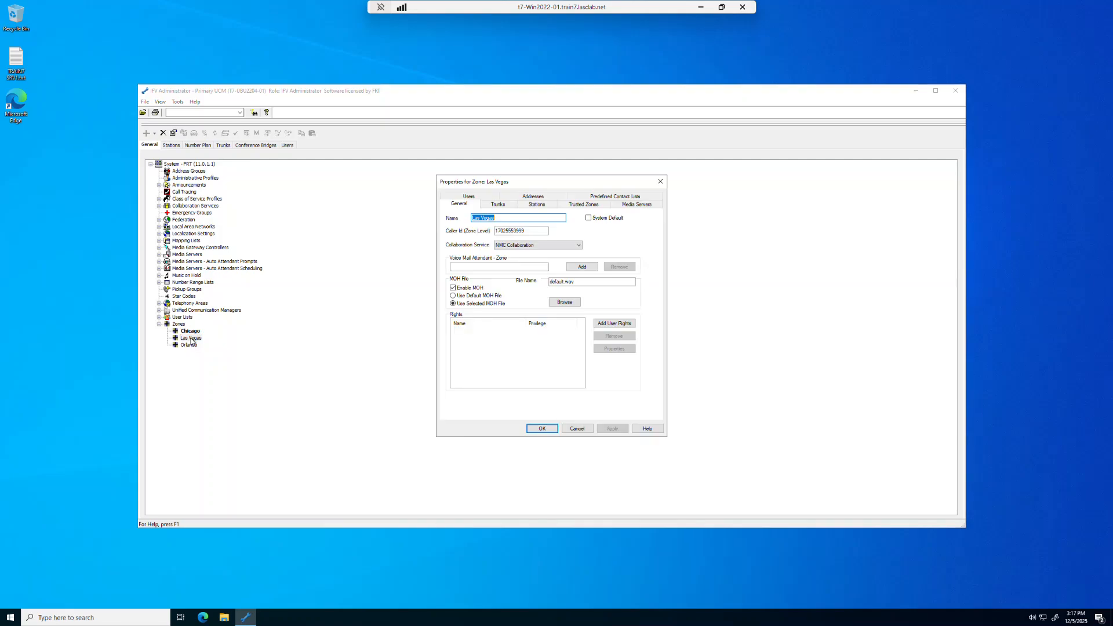
{"action": "left_click", "coordinate": [572, 206]}
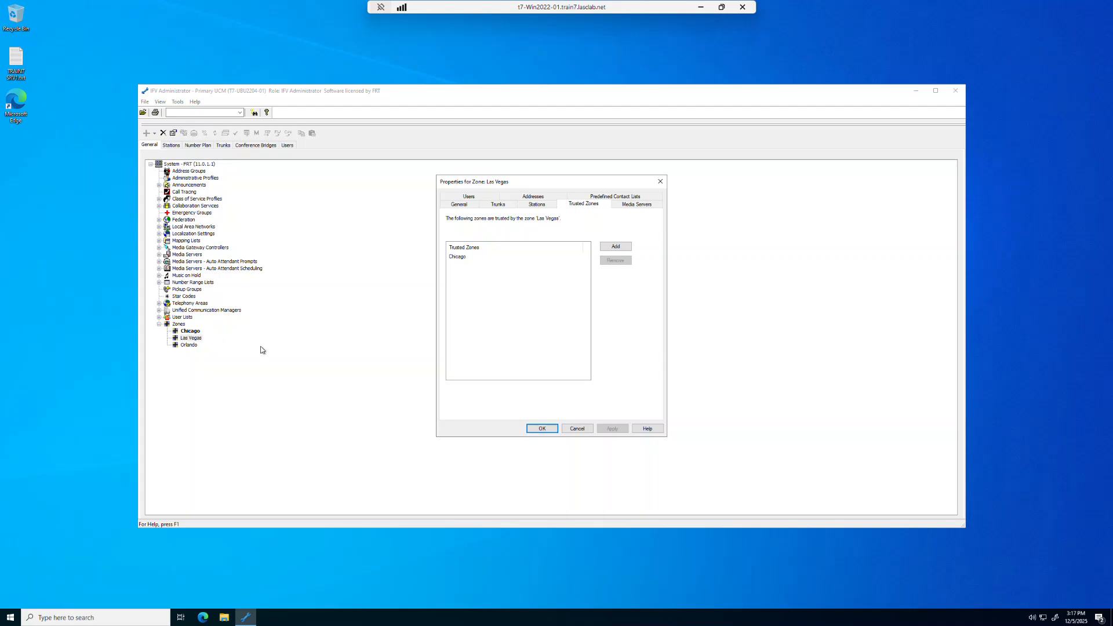
{"action": "left_click", "coordinate": [617, 247]}
{"action": "left_click", "coordinate": [497, 264]}
{"action": "left_click", "coordinate": [607, 247]}
{"action": "left_click", "coordinate": [541, 429]}
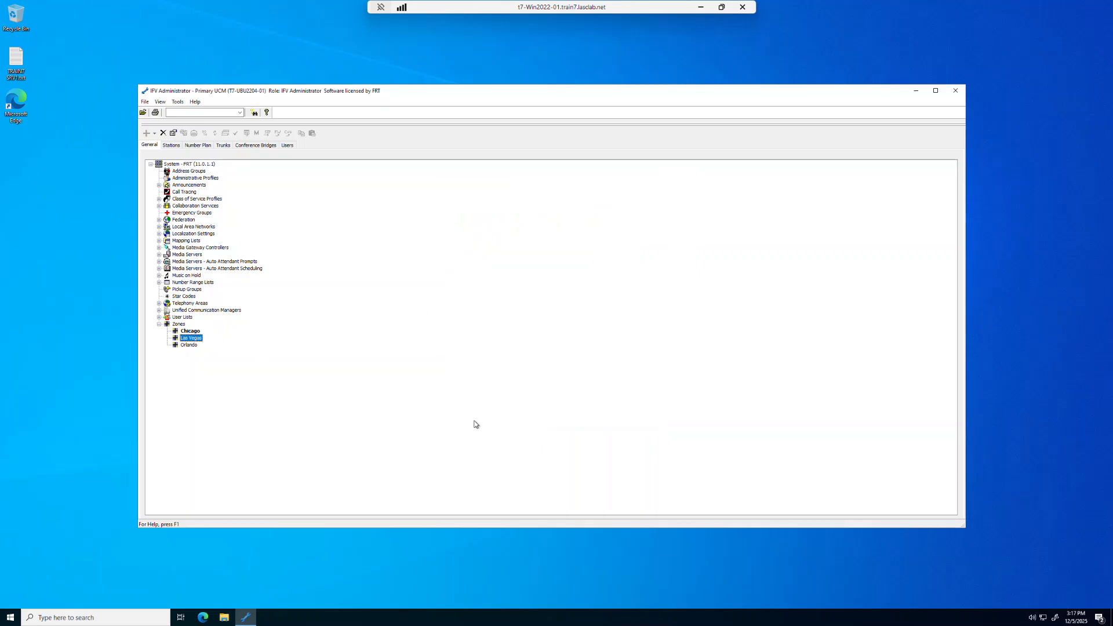
Check which zones the Orlando zone trusts
{"action": "double_click", "coordinate": [188, 345]}
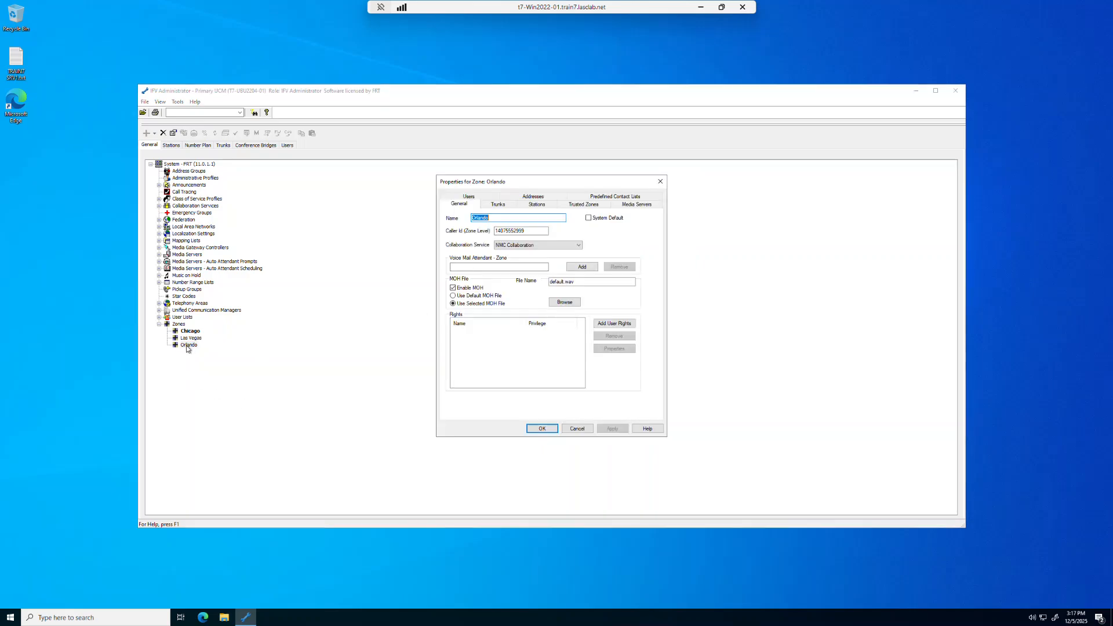
{"action": "left_click", "coordinate": [574, 205]}
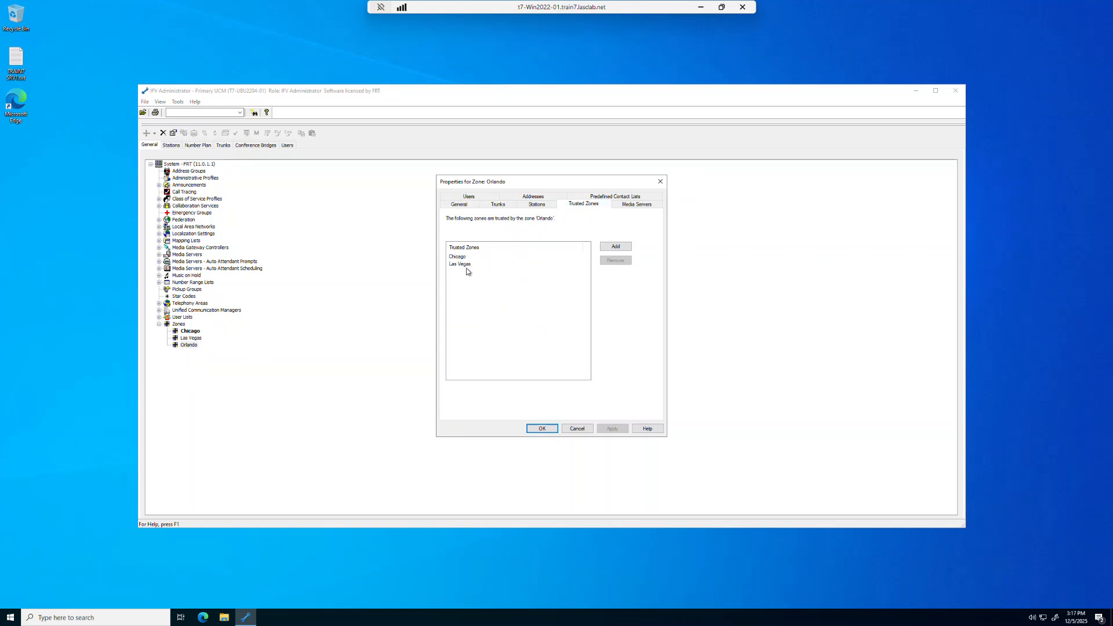
{"action": "left_click", "coordinate": [539, 430]}
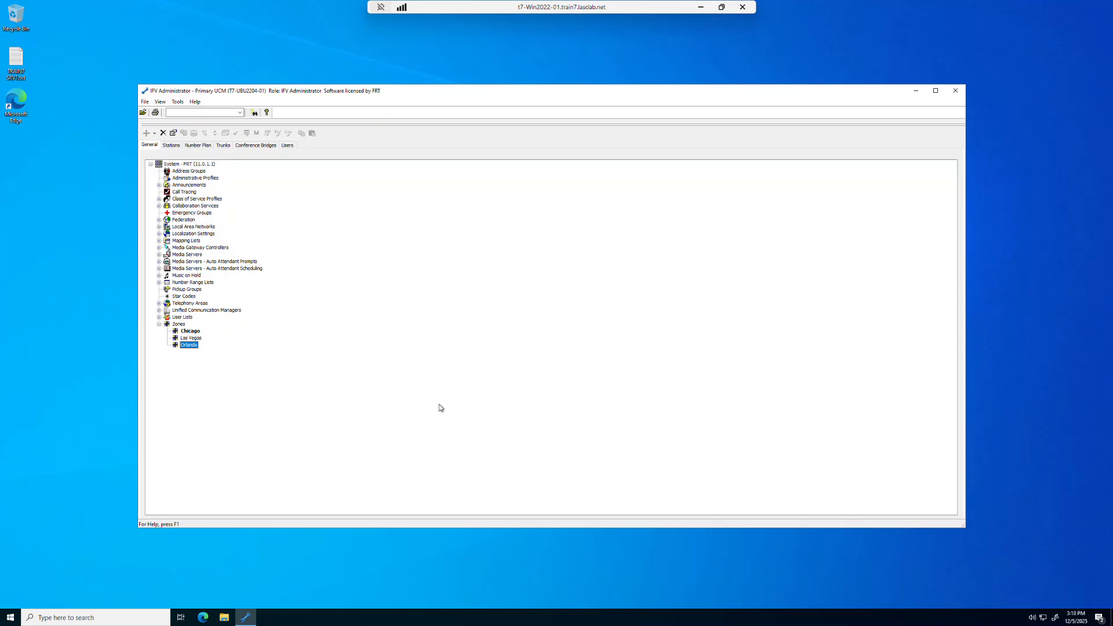
Rename the Default LAN under Local Area Networks to Chicago
{"action": "left_click", "coordinate": [159, 227]}
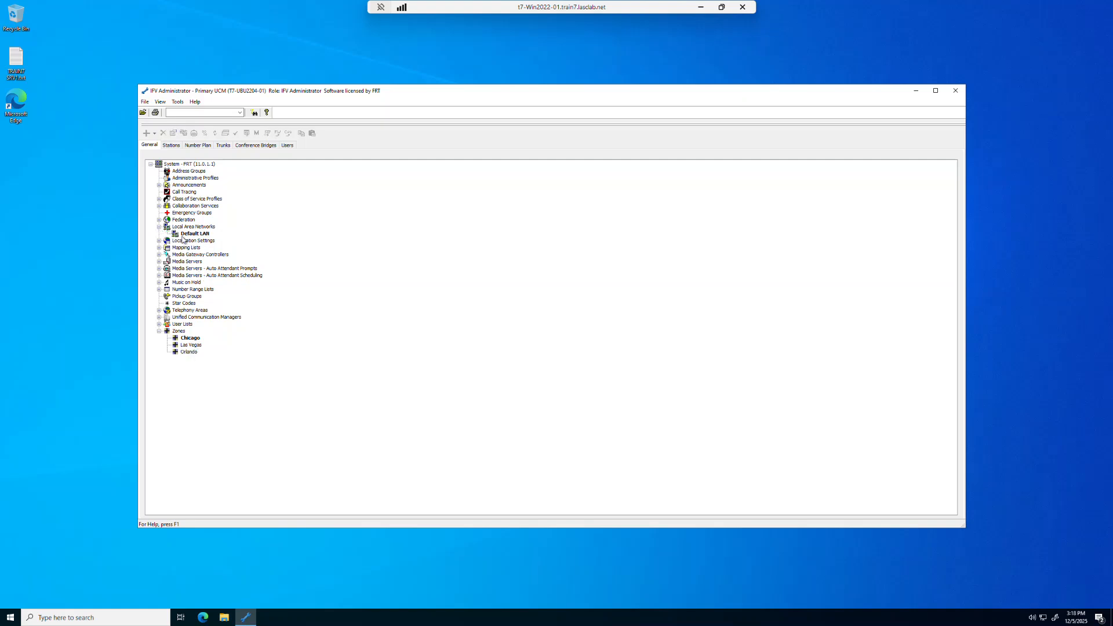
{"action": "left_click", "coordinate": [191, 235]}
{"action": "double_click", "coordinate": [195, 234]}
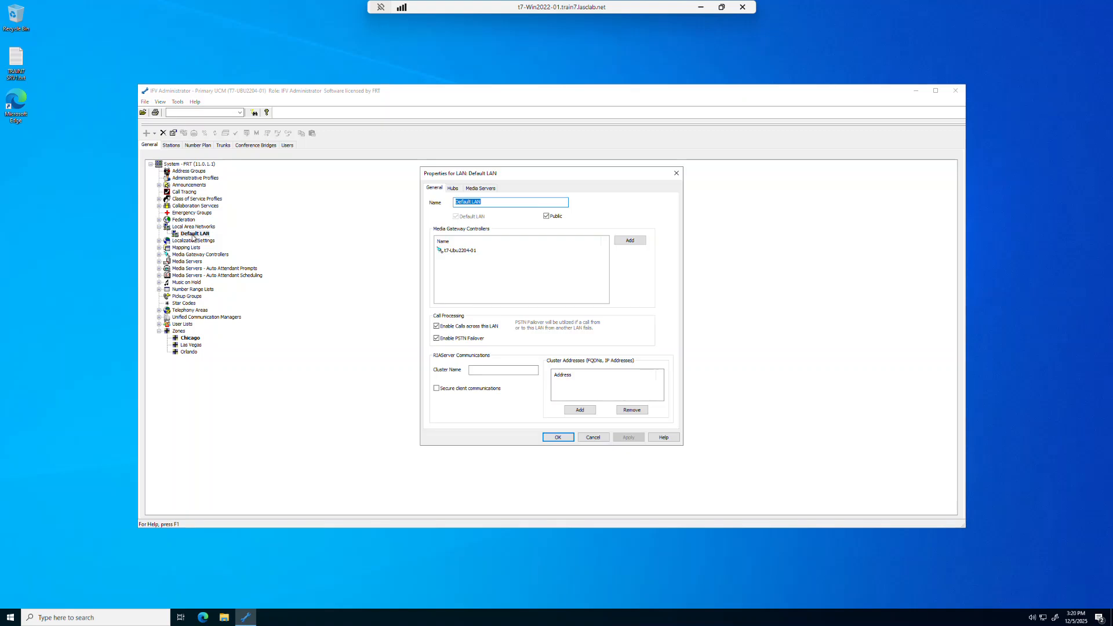
{"action": "type", "text": "Chicago"}
{"action": "left_click", "coordinate": [558, 437]}
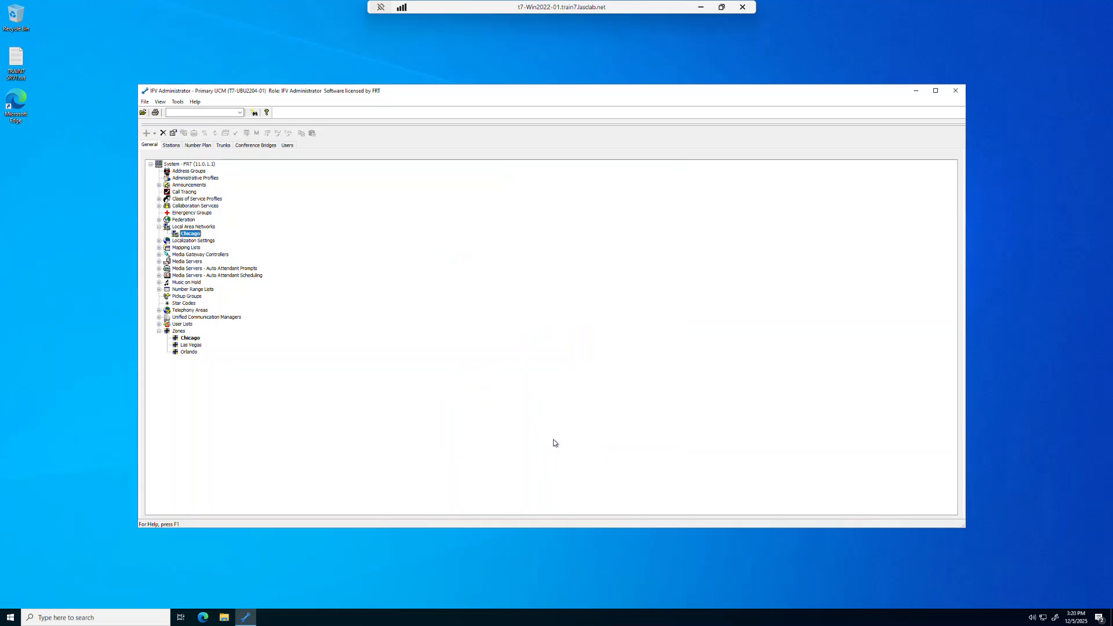
Add two local area networks named Orlando and Las Vegas
{"action": "left_click", "coordinate": [203, 227]}
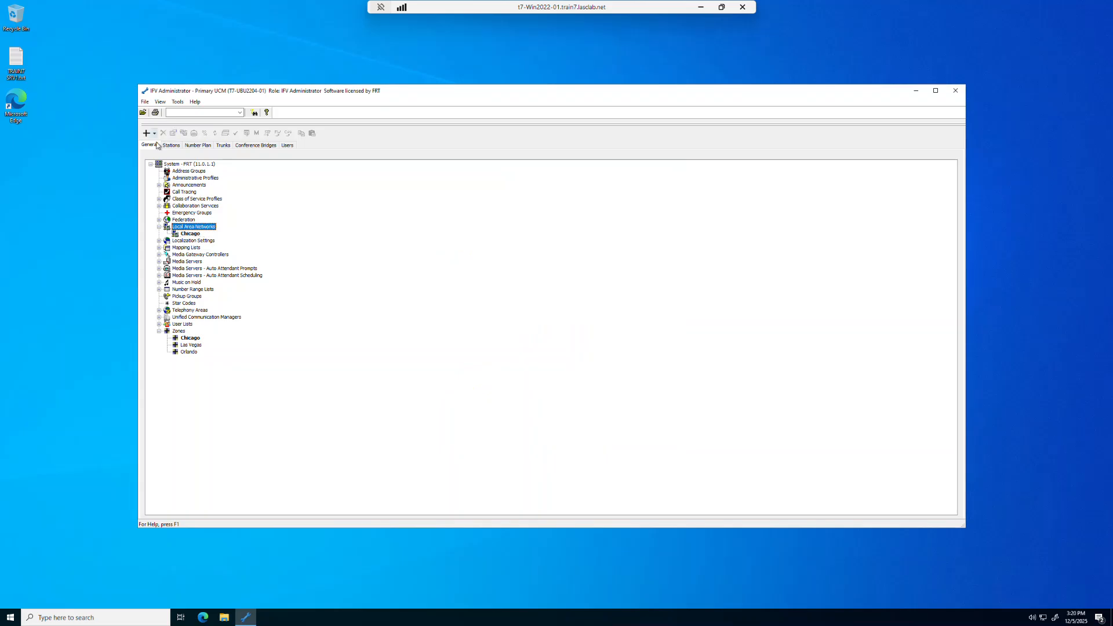
{"action": "left_click", "coordinate": [145, 134]}
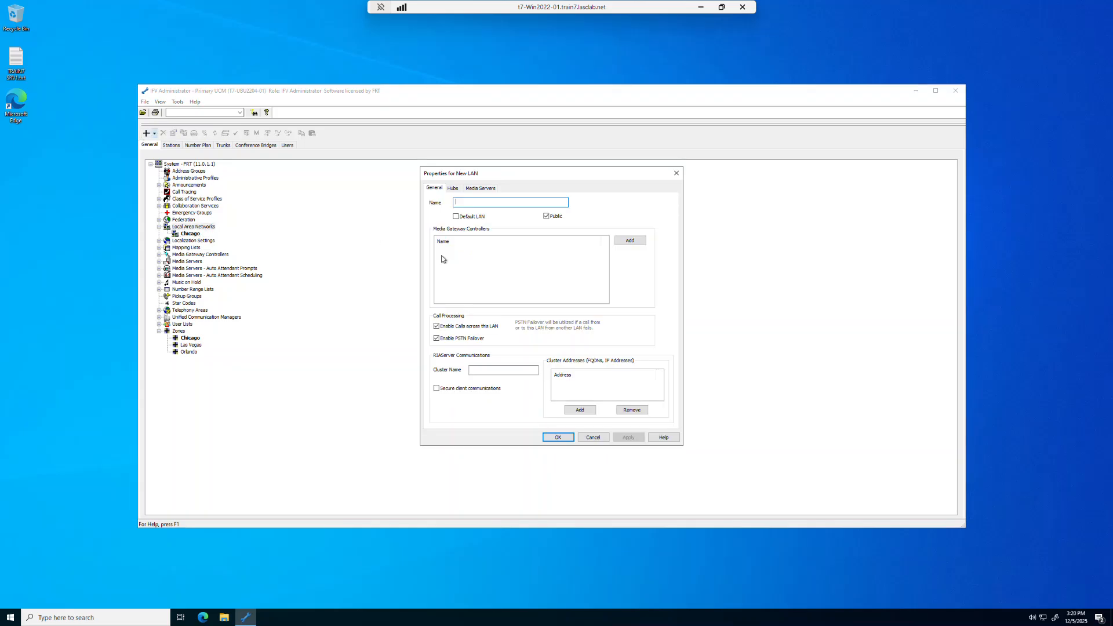
{"action": "type", "text": "Orlando"}
{"action": "left_click", "coordinate": [559, 439]}
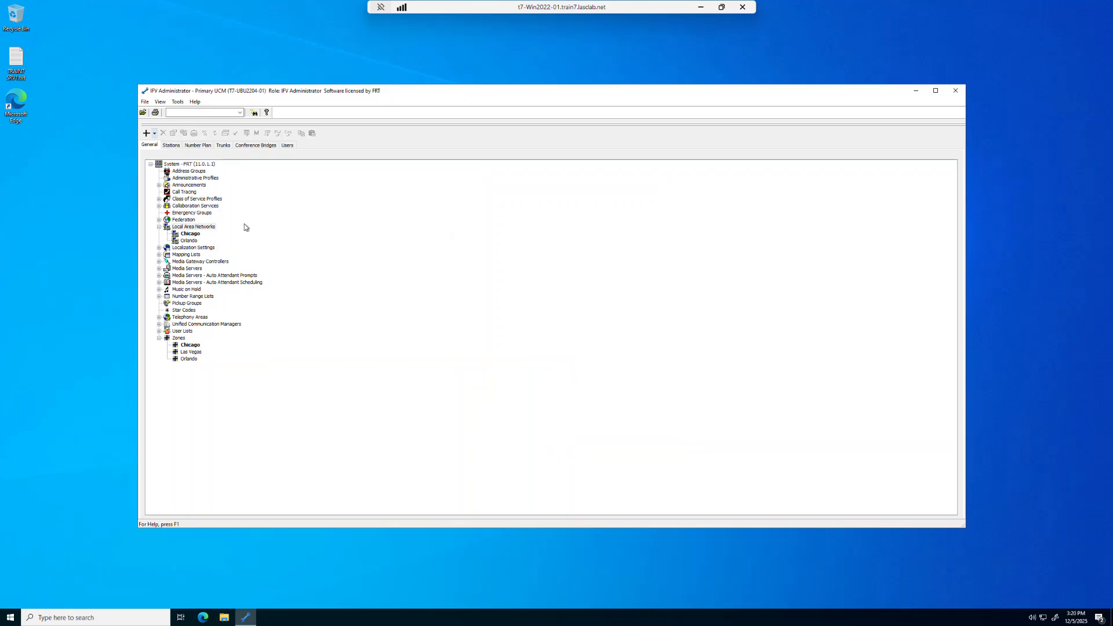
{"action": "left_click", "coordinate": [146, 133]}
{"action": "type", "text": "Las Vegas"}
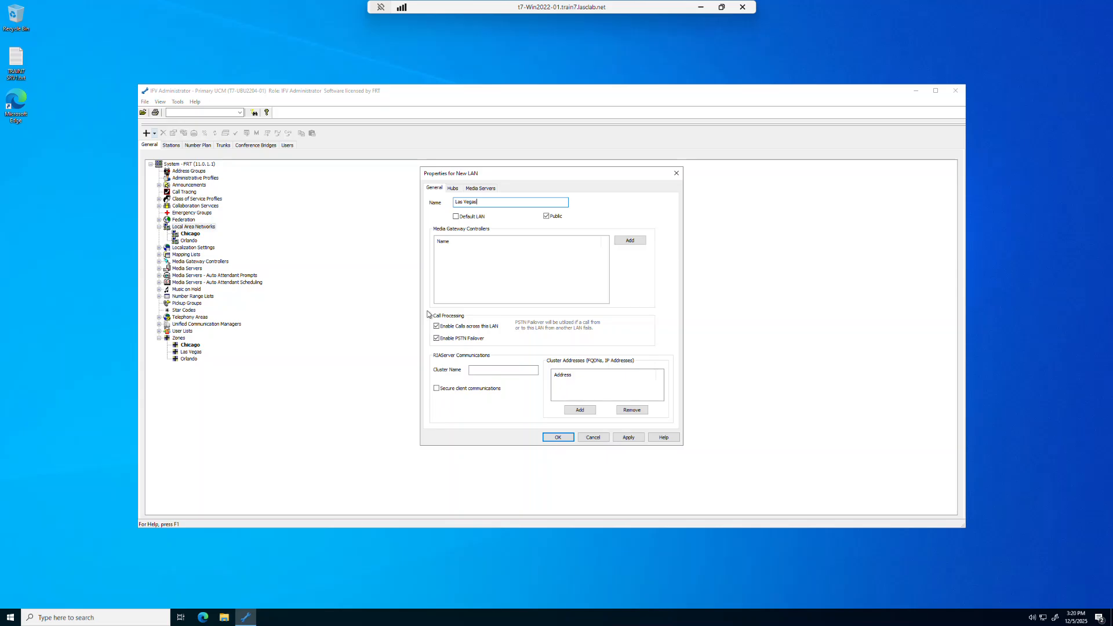
{"action": "left_click", "coordinate": [568, 438]}
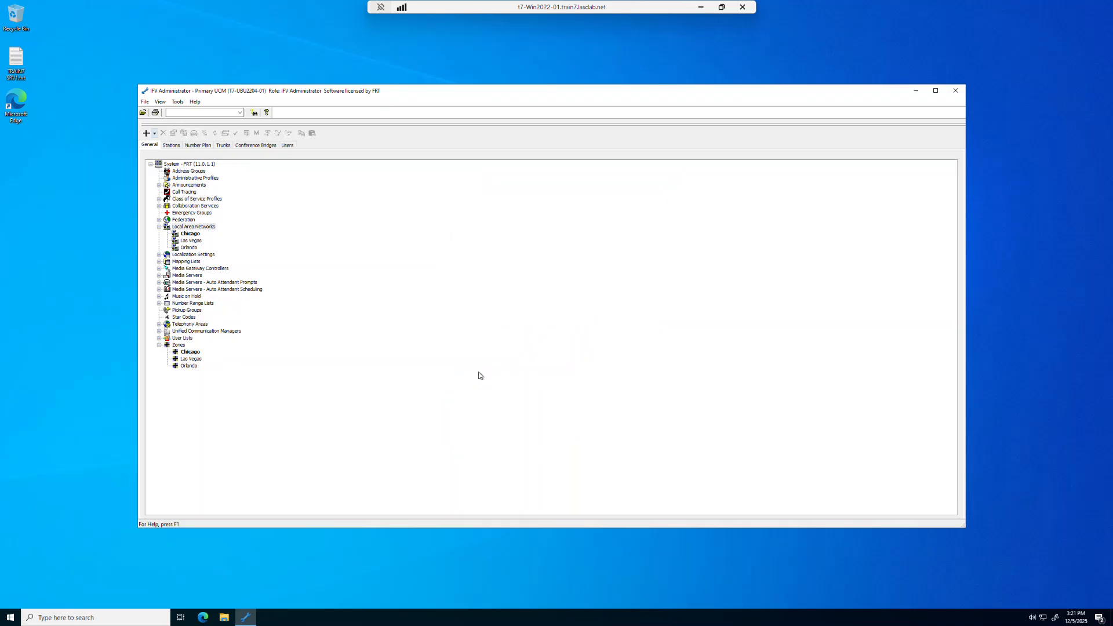
Examine the system's media stream settings, comparing the audio codec order of the LAN Preferred and WAN Preferred standard lists
{"action": "left_click", "coordinate": [189, 166]}
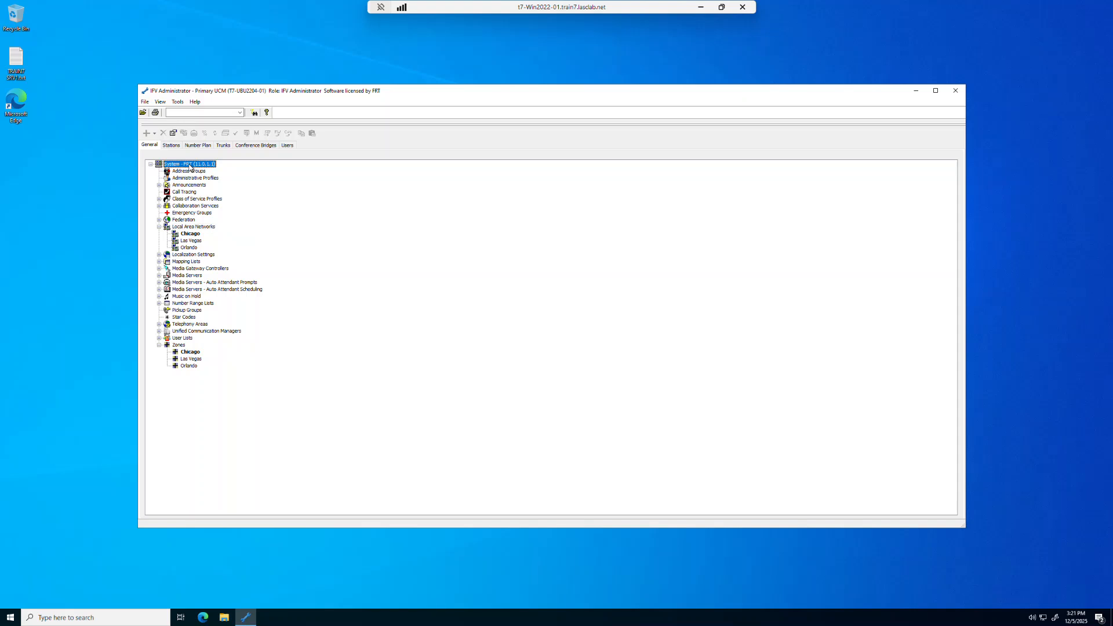
{"action": "right_click", "coordinate": [189, 168]}
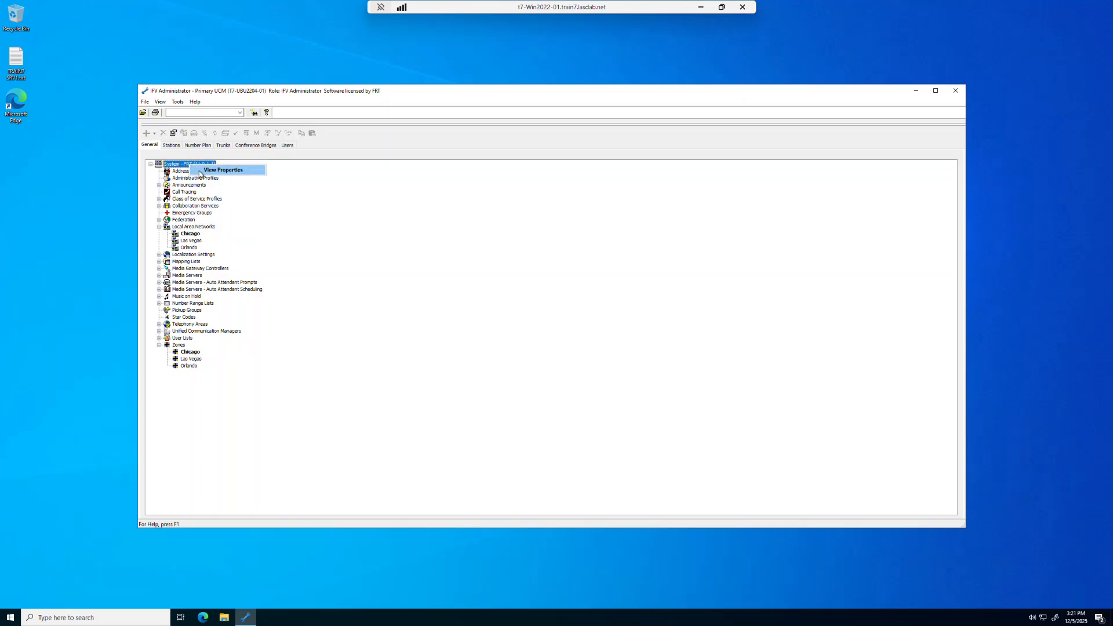
{"action": "left_click", "coordinate": [200, 172]}
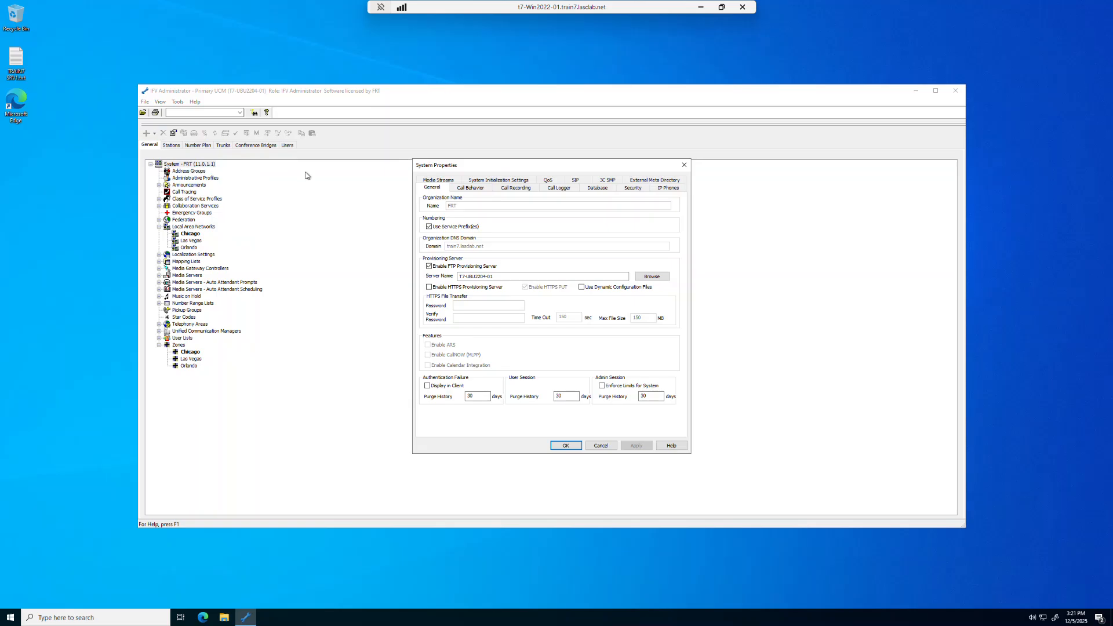
{"action": "left_click", "coordinate": [441, 182]}
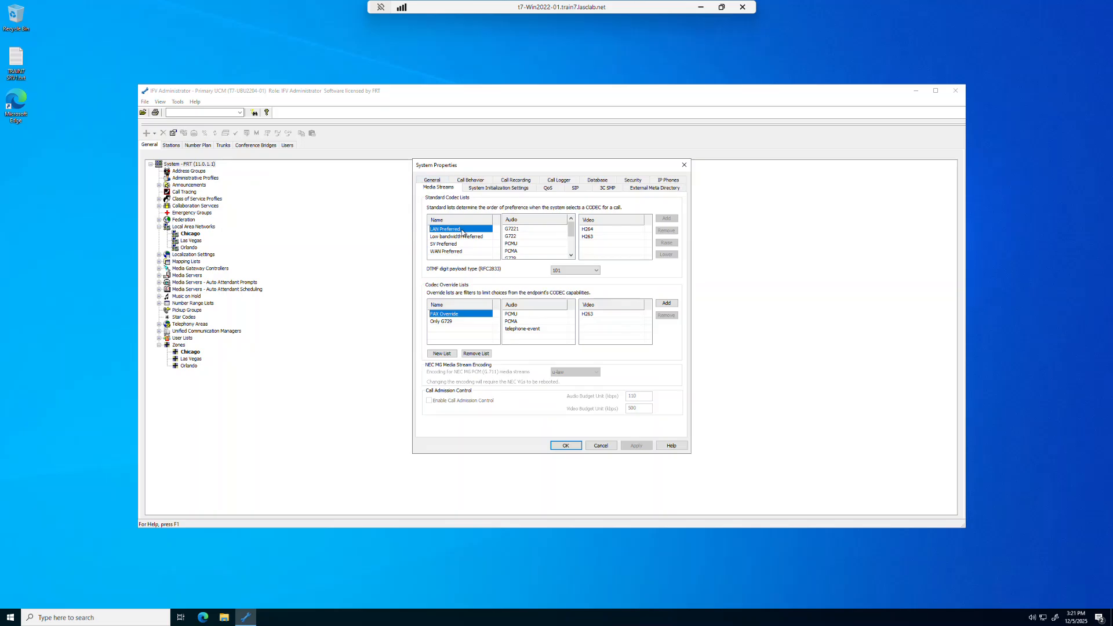
{"action": "left_click", "coordinate": [441, 253]}
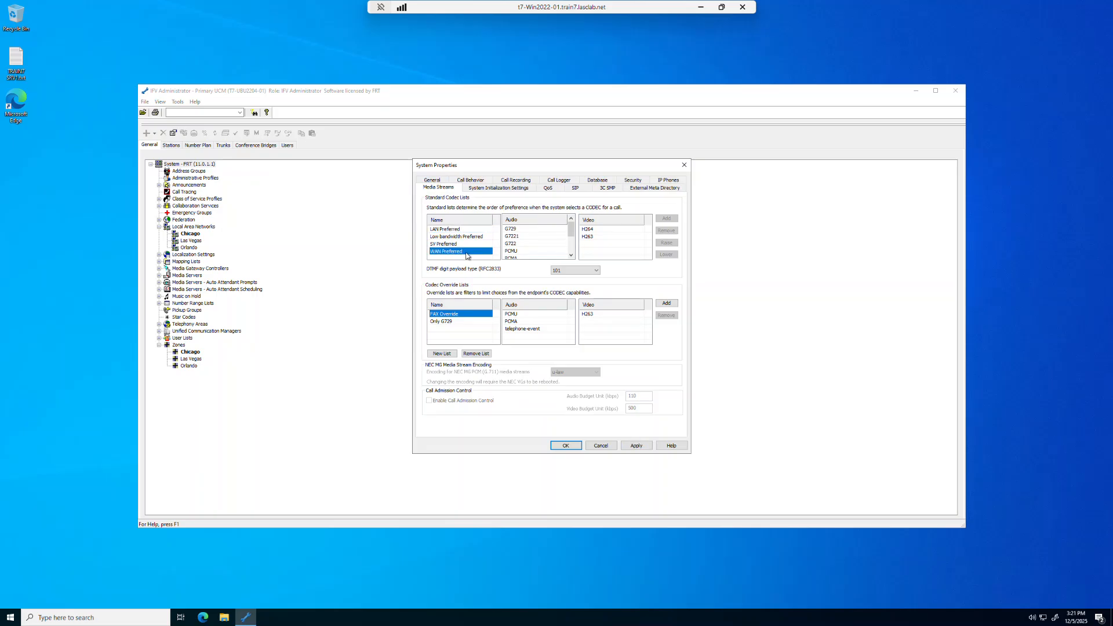
{"action": "left_click", "coordinate": [462, 229]}
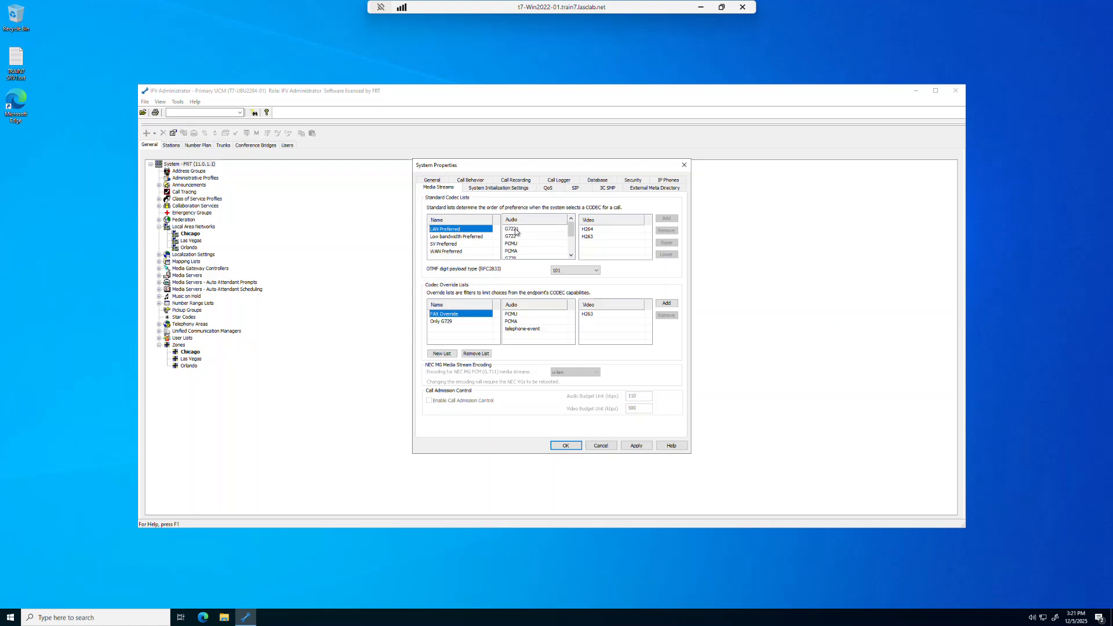
{"action": "left_click", "coordinate": [462, 253]}
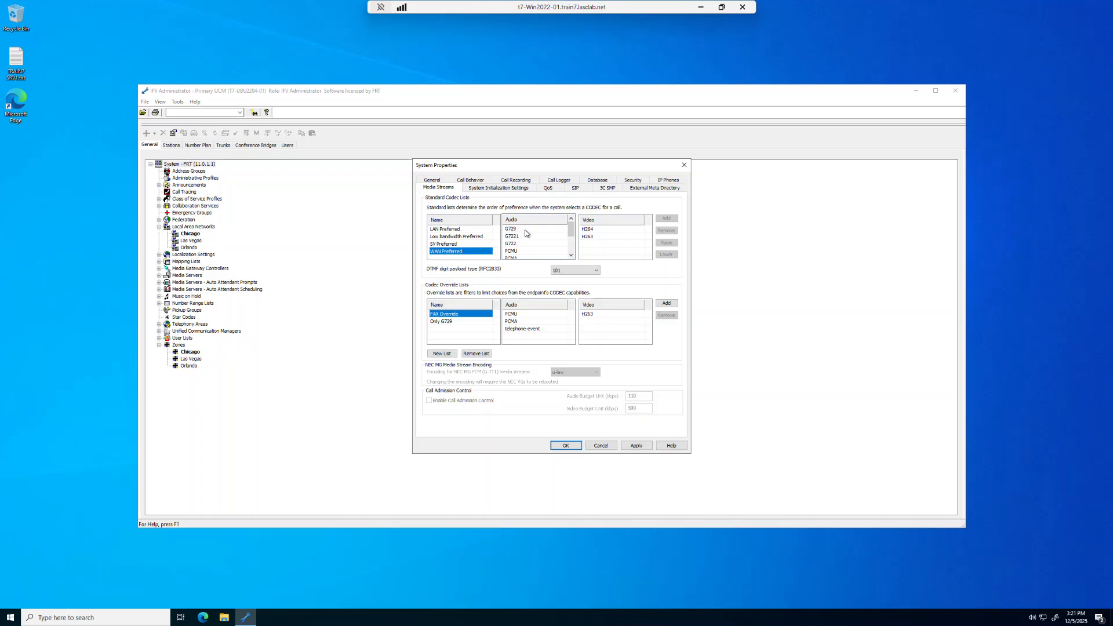
{"action": "left_click", "coordinate": [444, 232]}
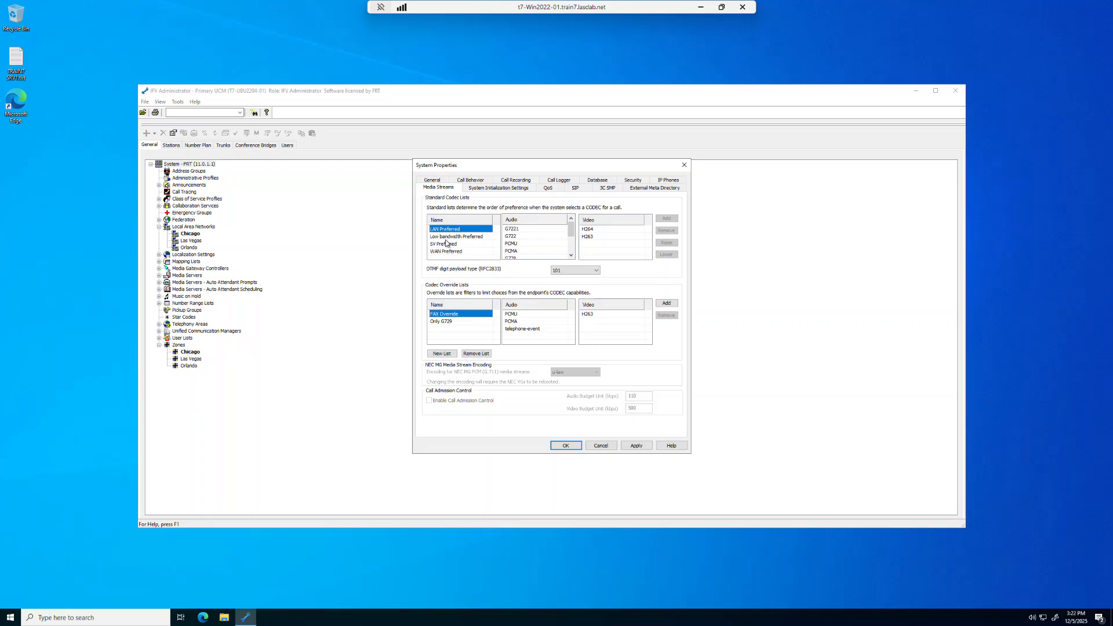
{"action": "left_click", "coordinate": [448, 252]}
{"action": "left_click", "coordinate": [534, 230]}
{"action": "mouse_move", "coordinate": [572, 231]}
{"action": "left_mouse_down"}
{"action": "mouse_move", "coordinate": [572, 252]}
{"action": "mouse_move", "coordinate": [571, 226]}
{"action": "left_mouse_up"}
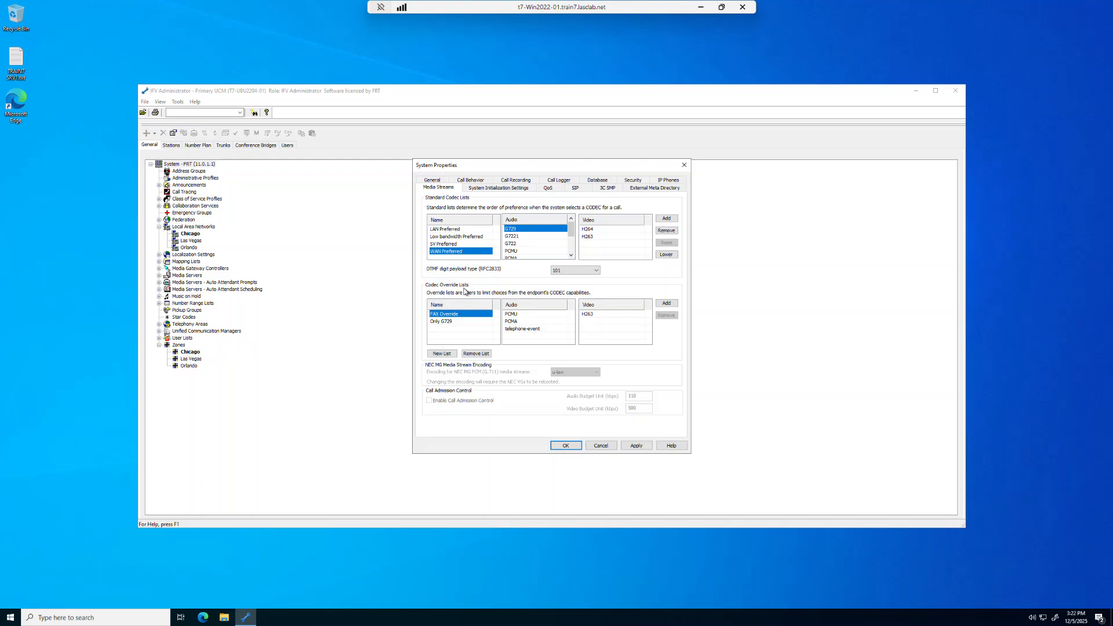
Examine the audio entries of the Only G729 codec override list and close the system properties without saving
{"action": "double_click", "coordinate": [462, 323]}
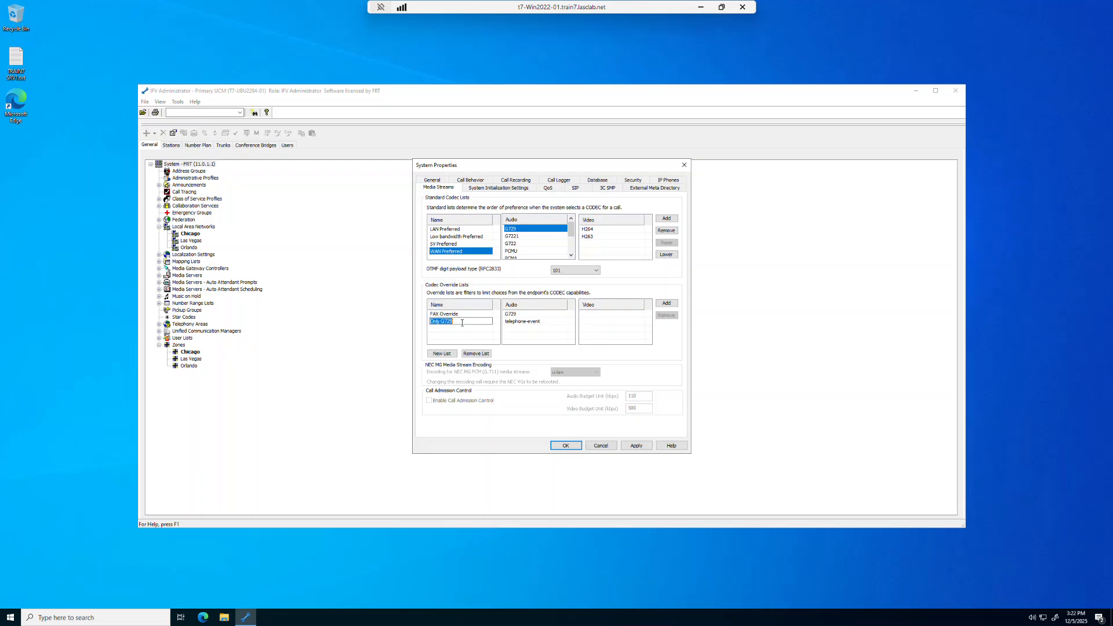
{"action": "double_click", "coordinate": [530, 316]}
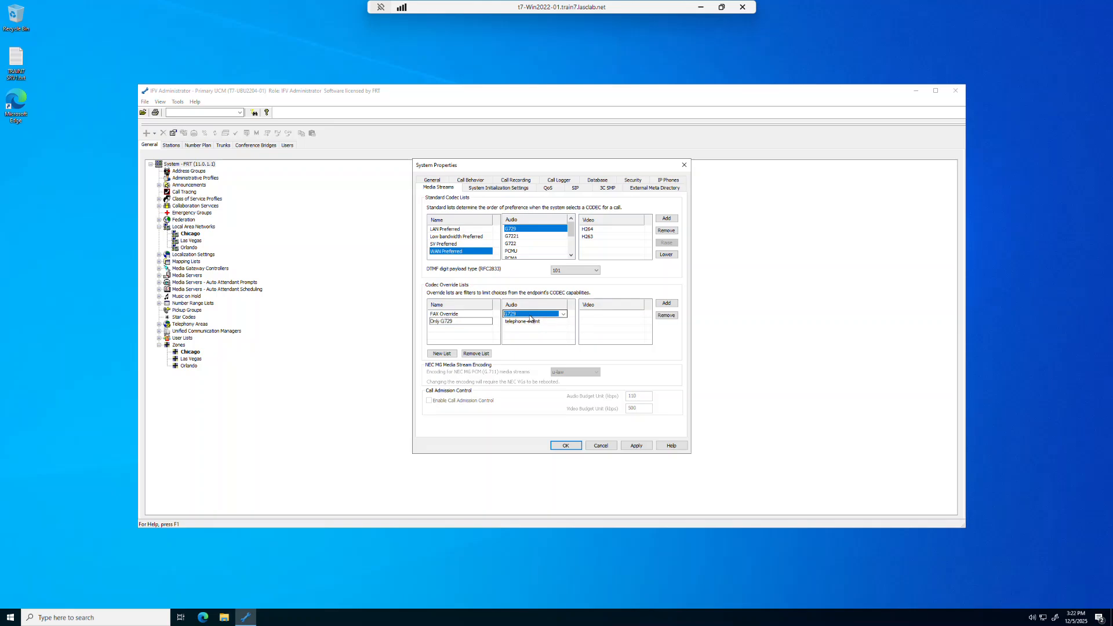
{"action": "double_click", "coordinate": [545, 323]}
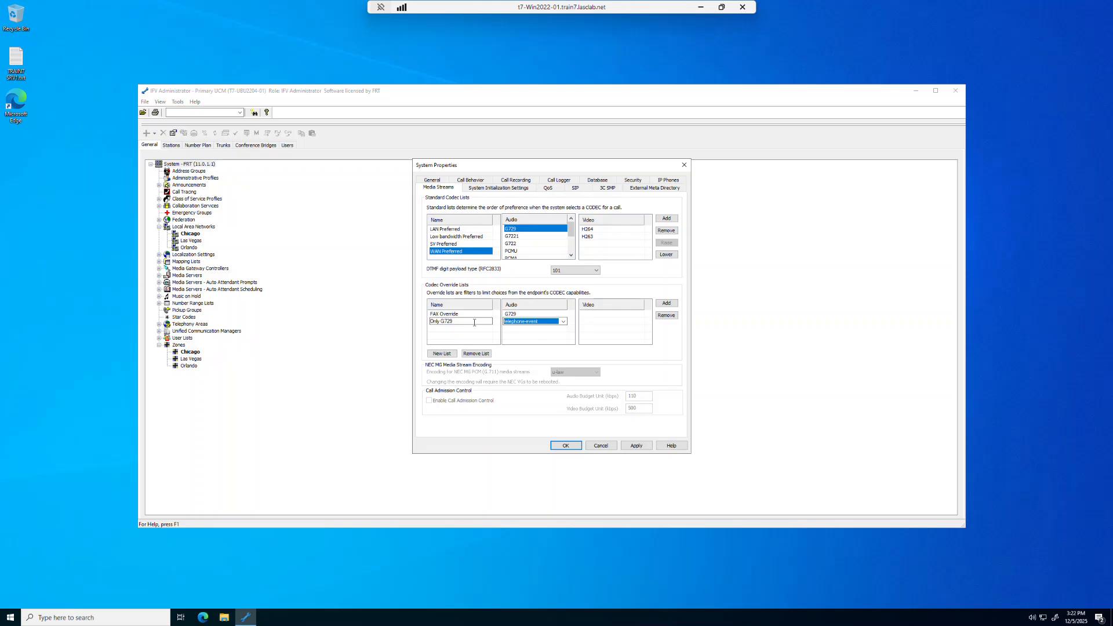
{"action": "left_click", "coordinate": [599, 445]}
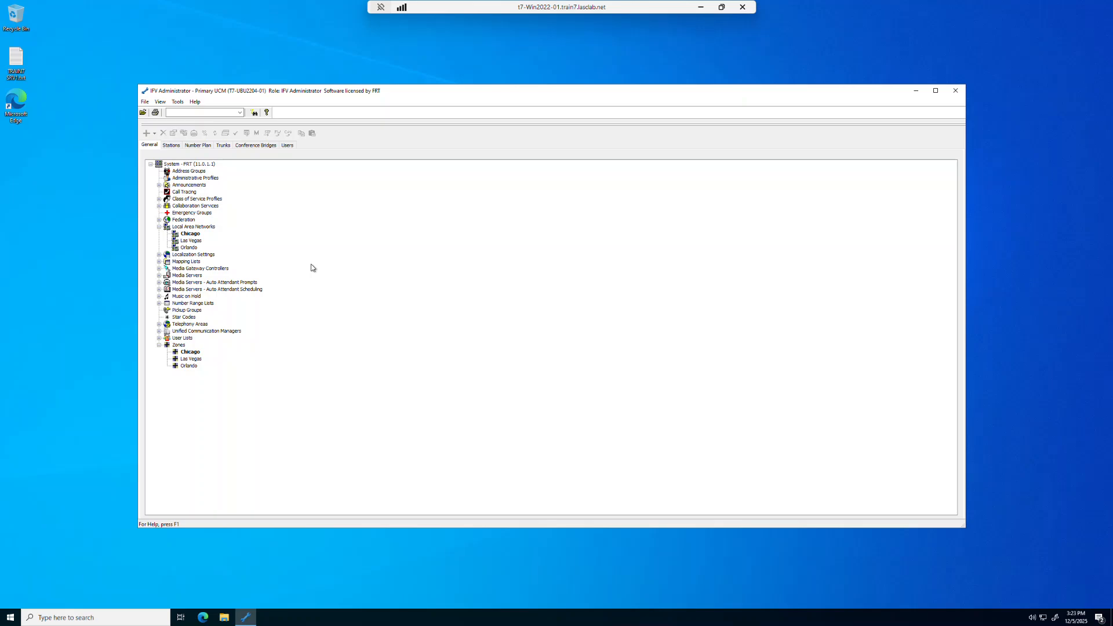
Review the general properties of the US localization setting and close them without changes
{"action": "left_click", "coordinate": [175, 255]}
{"action": "left_click", "coordinate": [158, 255]}
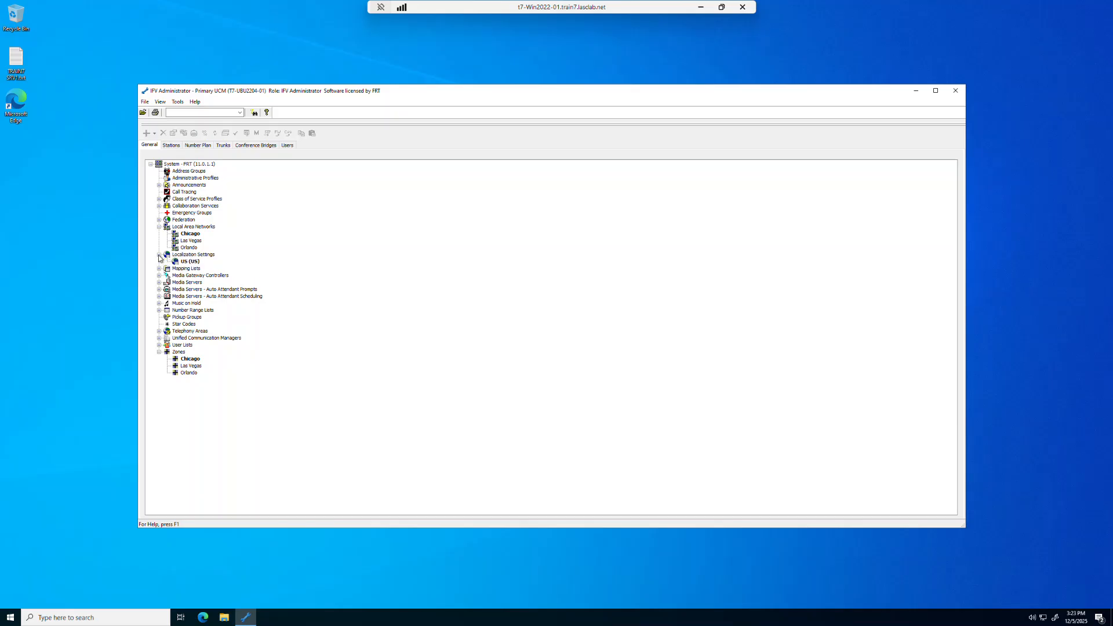
{"action": "left_click", "coordinate": [192, 262]}
{"action": "double_click", "coordinate": [193, 264]}
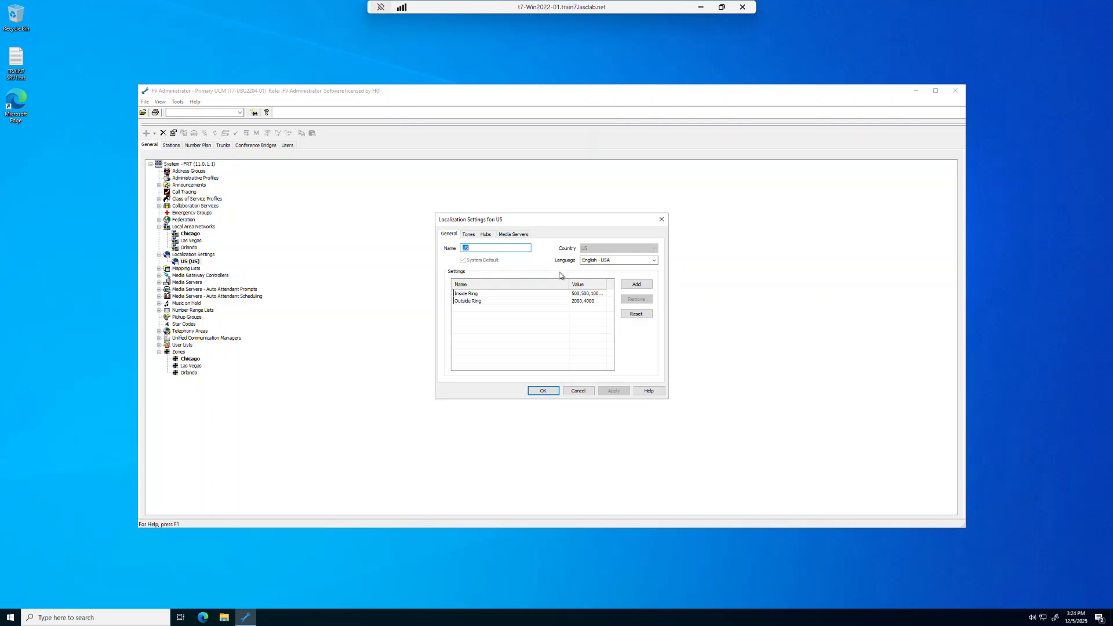
{"action": "left_click", "coordinate": [579, 392]}
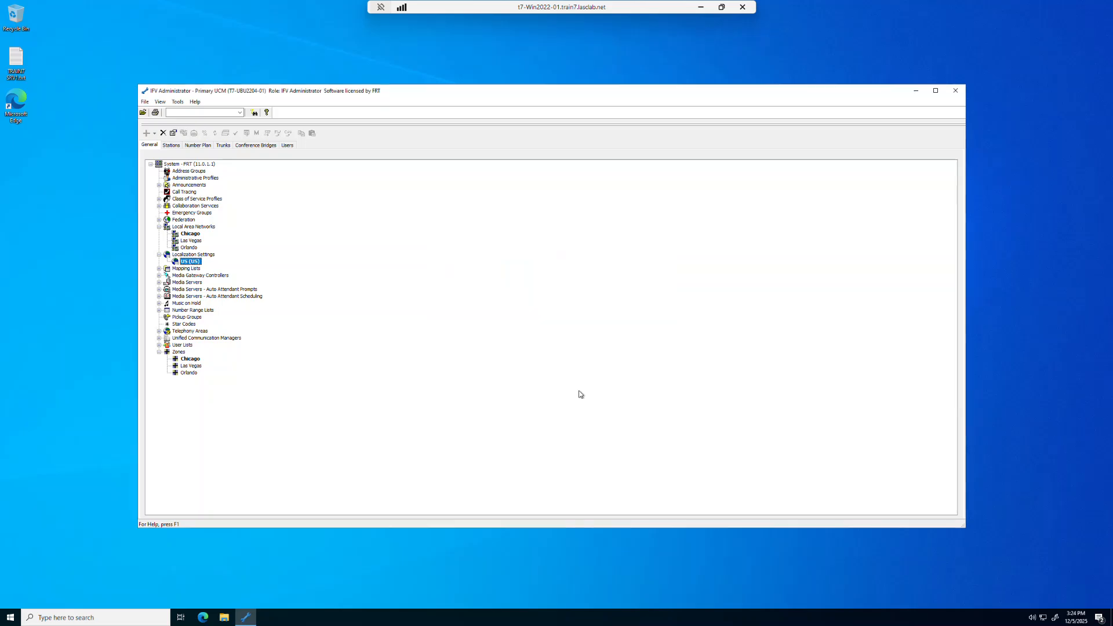
Create a localization setting named ES with country Spain and language Spanish - Spain
{"action": "right_click", "coordinate": [210, 261]}
{"action": "left_click", "coordinate": [214, 262]}
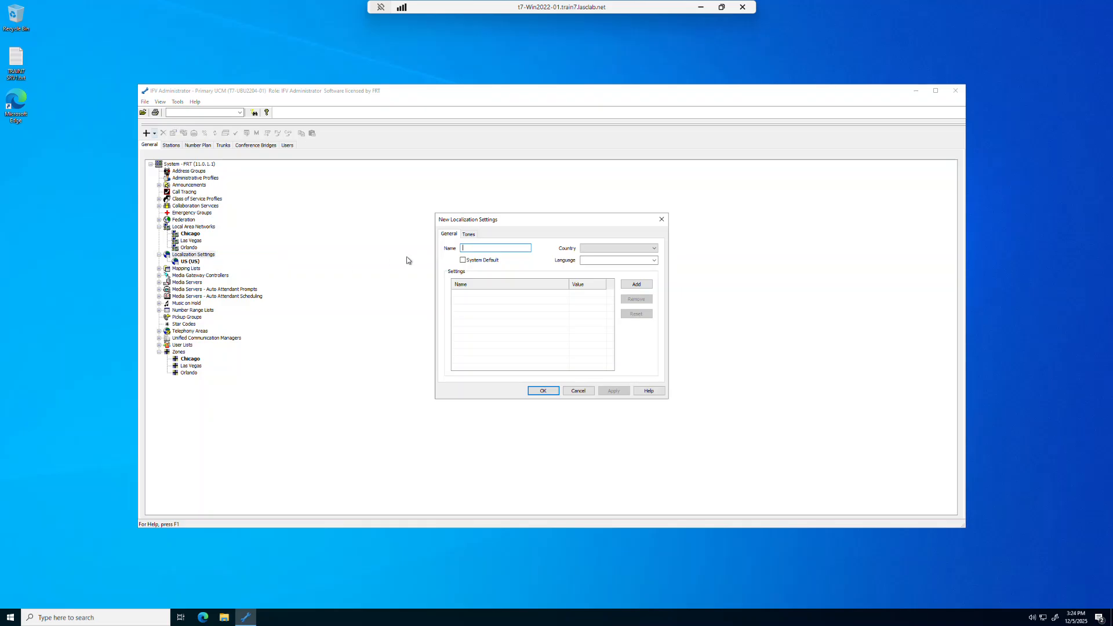
{"action": "type", "text": "ES"}
{"action": "left_click", "coordinate": [602, 251]}
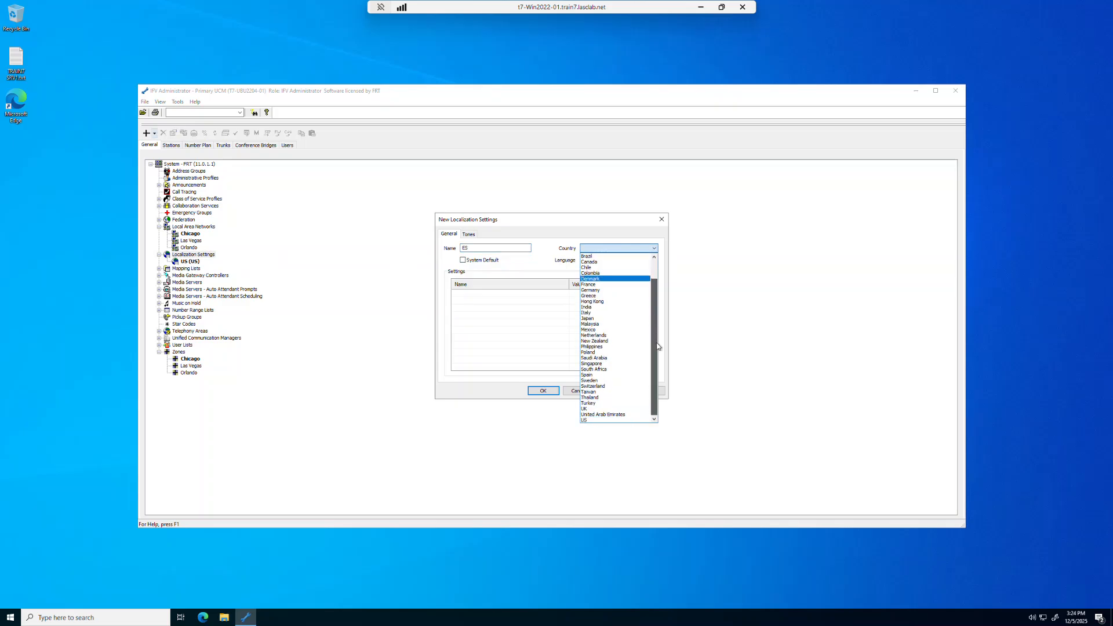
{"action": "scroll", "coordinate": [618, 371], "scroll_direction": "down", "scroll_amount": 1}
{"action": "left_click", "coordinate": [615, 380]}
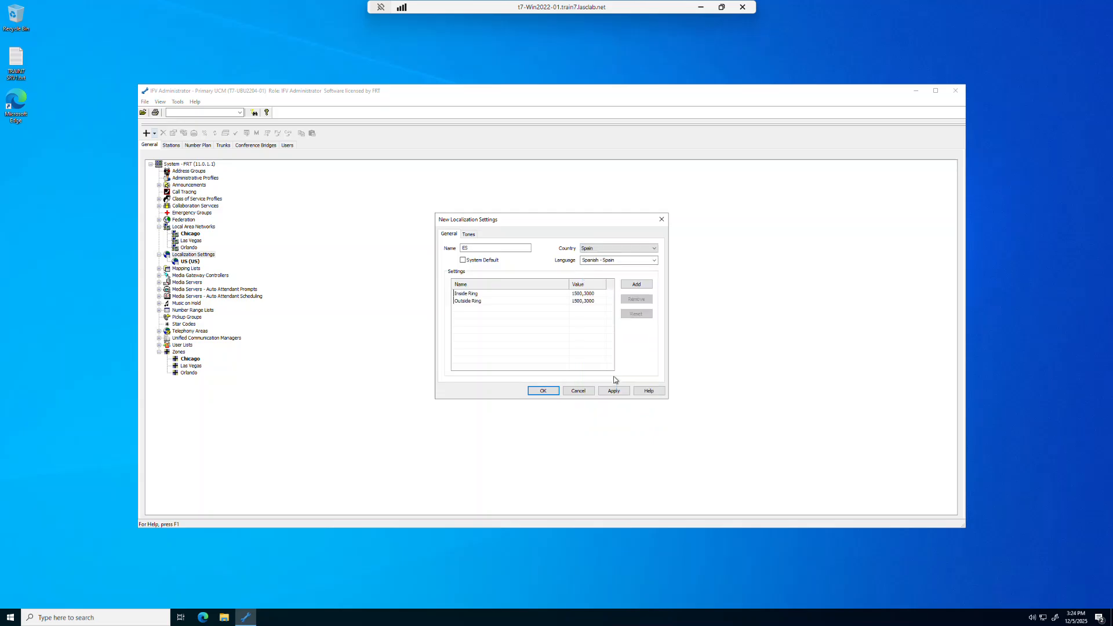
{"action": "left_click", "coordinate": [654, 260]}
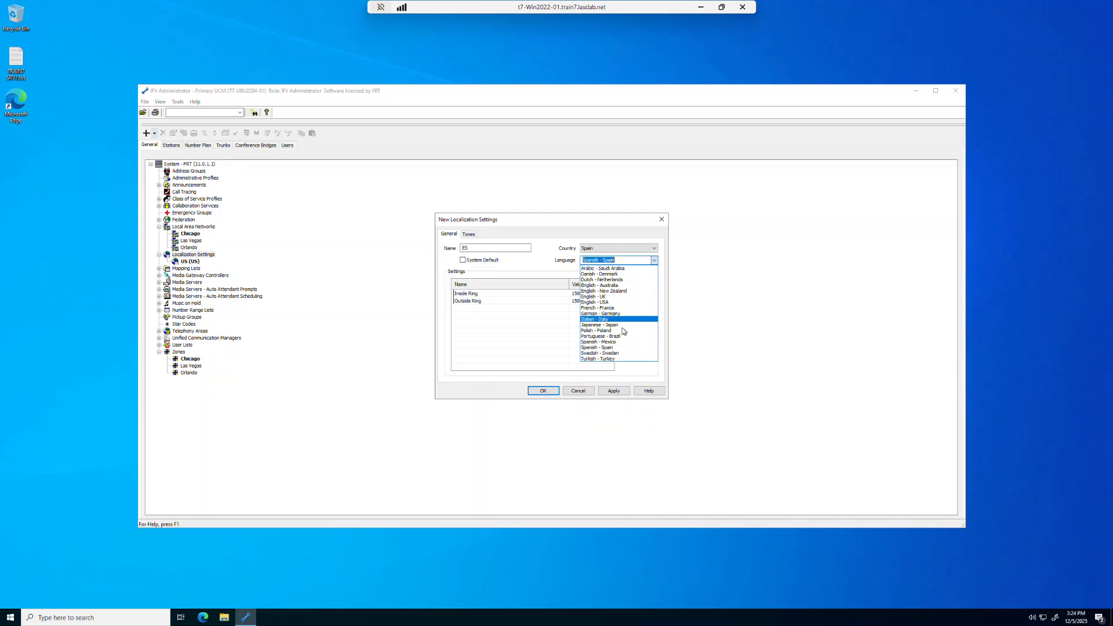
{"action": "left_click", "coordinate": [619, 348]}
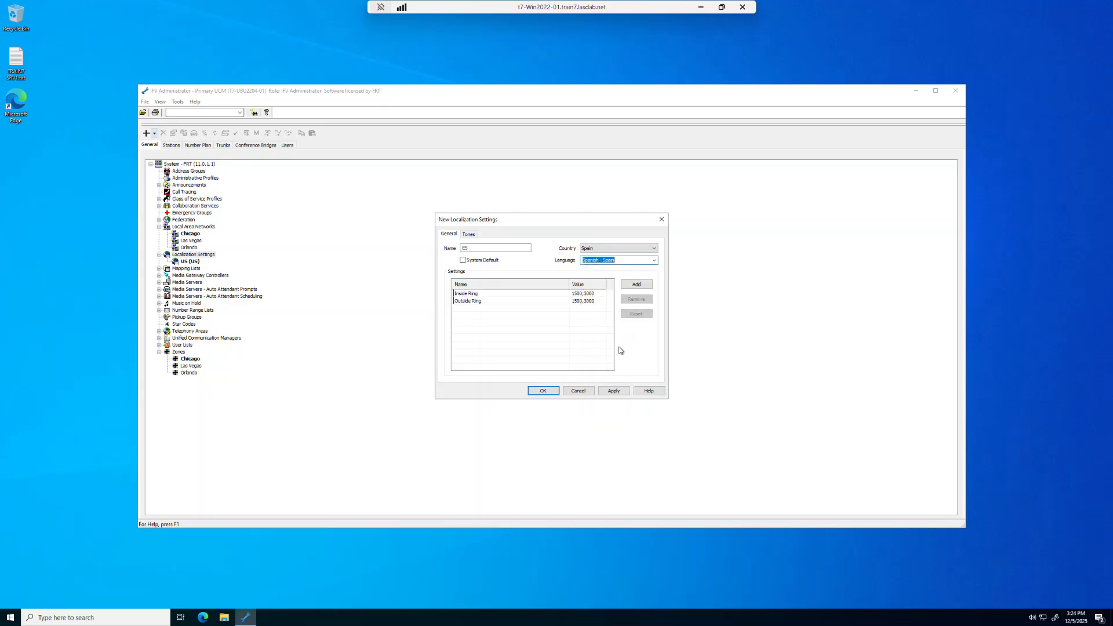
{"action": "left_click", "coordinate": [541, 392]}
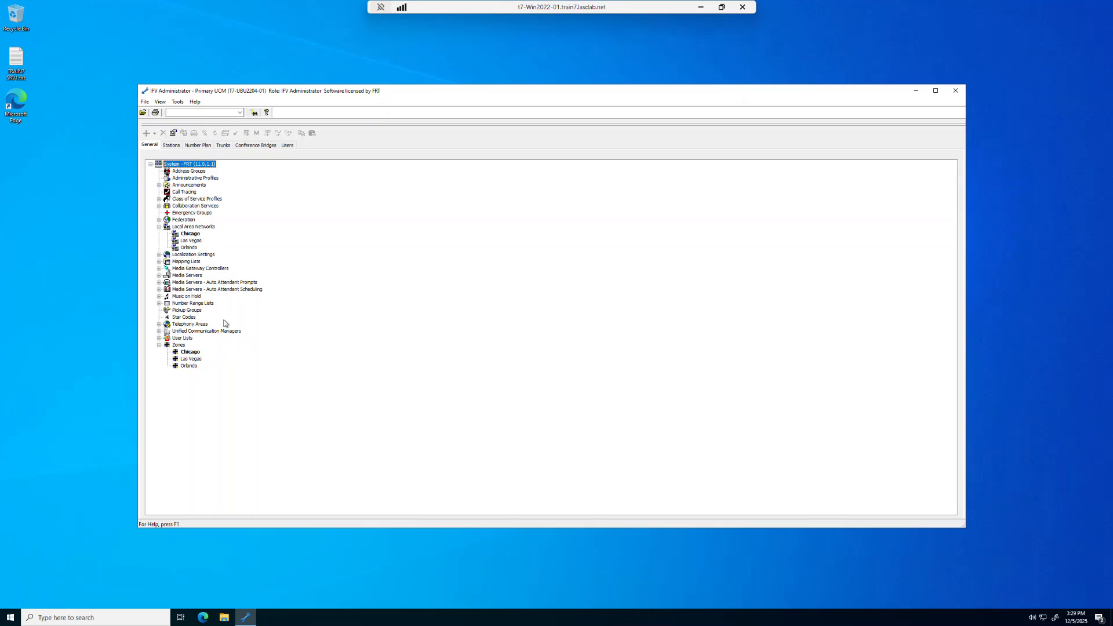
Open the properties of the Default telephony area and enter Chicago as its name
{"action": "left_click", "coordinate": [194, 325]}
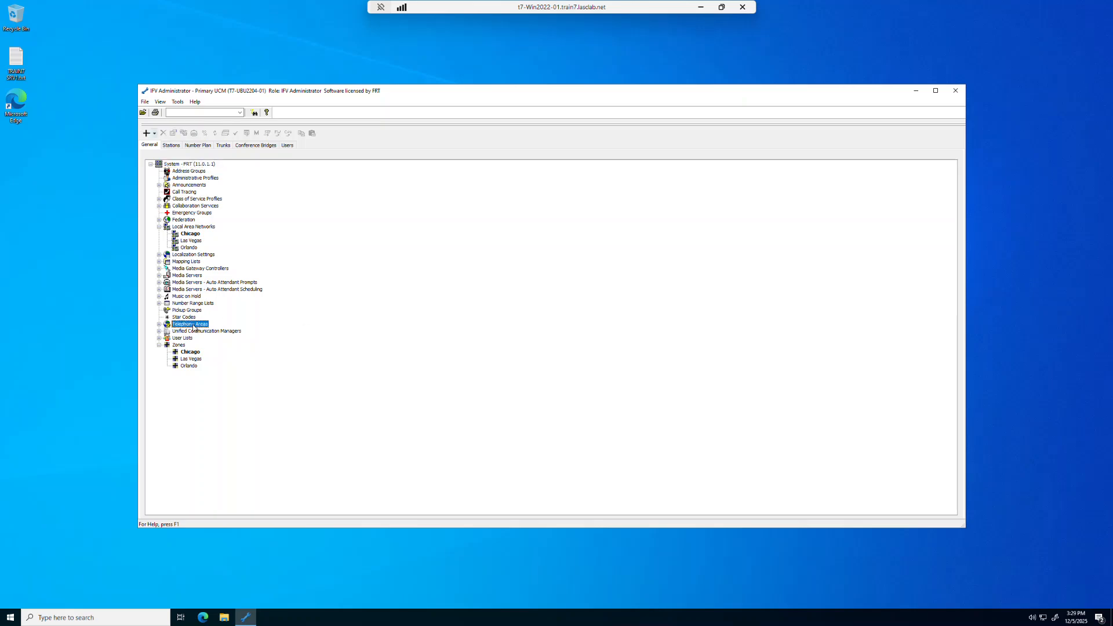
{"action": "left_click", "coordinate": [159, 325]}
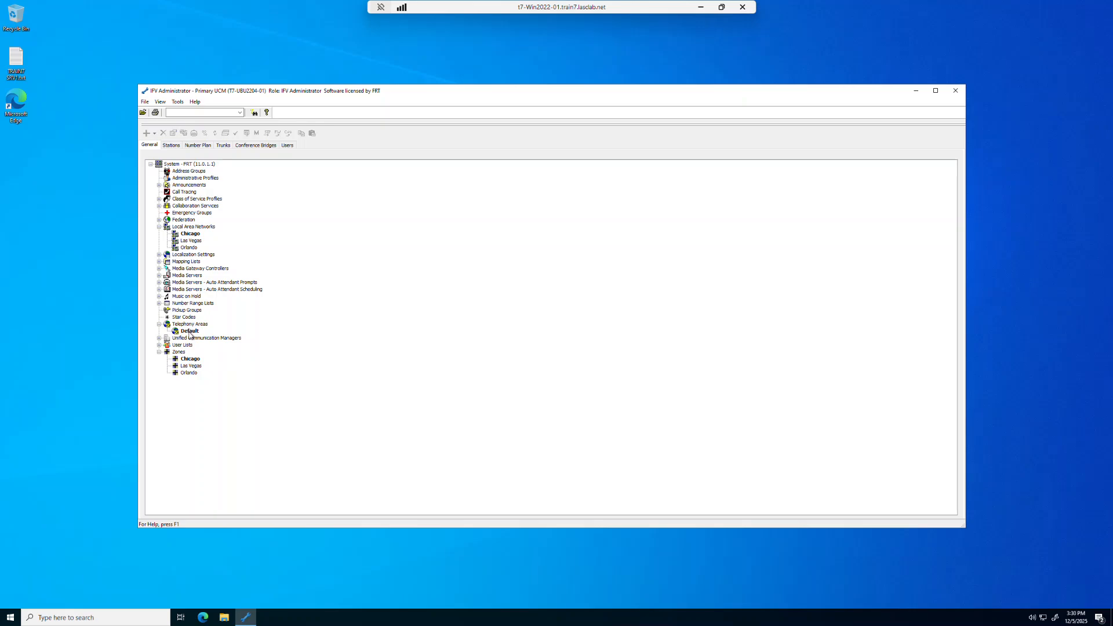
{"action": "double_click", "coordinate": [190, 333]}
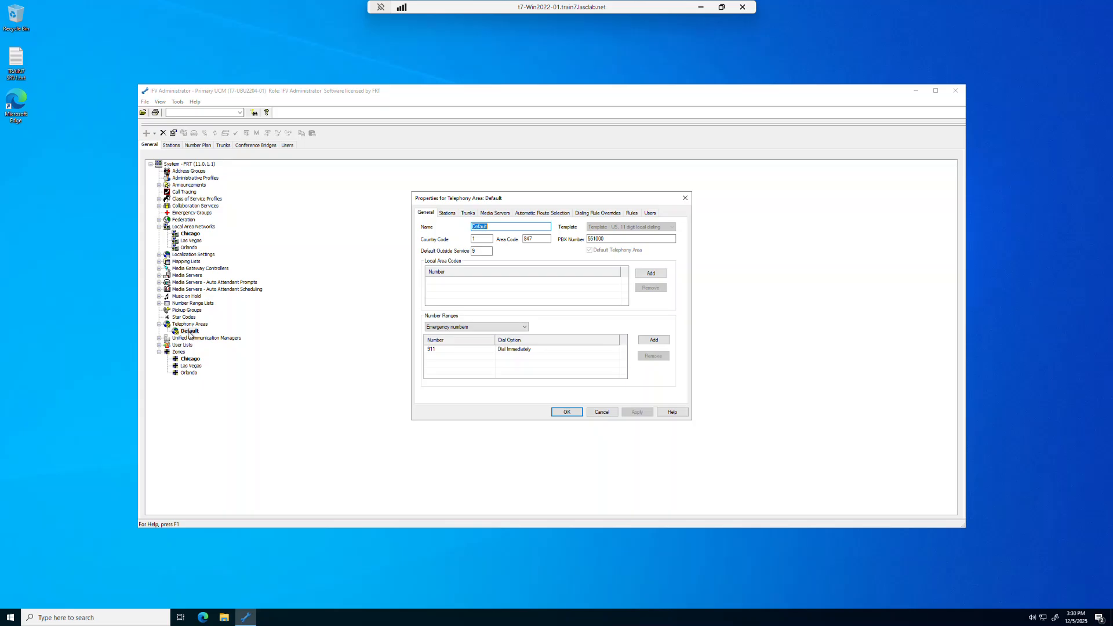
{"action": "type", "text": "Cha"}
{"action": "type", "text": "cago"}
Review the telephony area's area code, PBX number and number range types, plus its dialing and caller ID rules
{"action": "left_click_drag", "start_coordinate": [534, 238], "coordinate": [520, 238]}
{"action": "left_click_drag", "start_coordinate": [614, 238], "coordinate": [583, 237]}
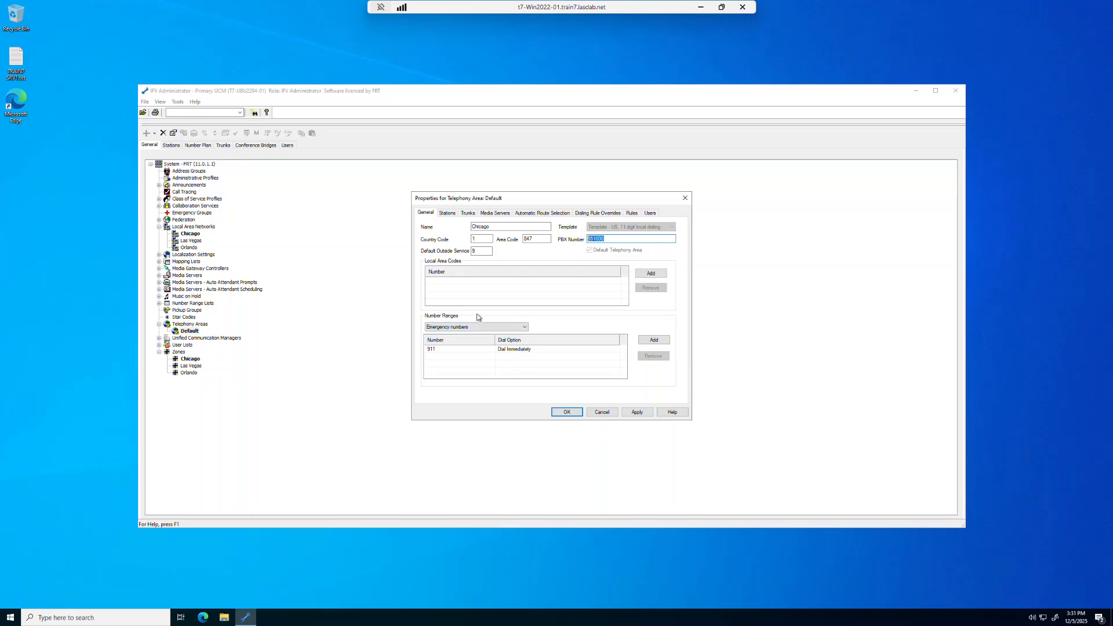
{"action": "left_click", "coordinate": [525, 328]}
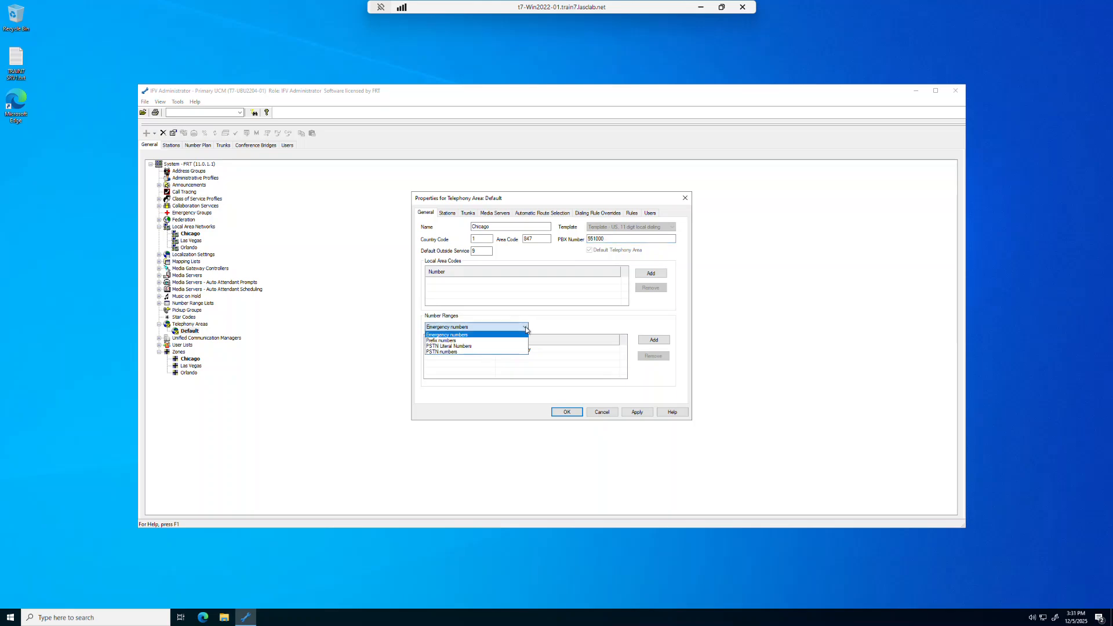
{"action": "left_click", "coordinate": [575, 327]}
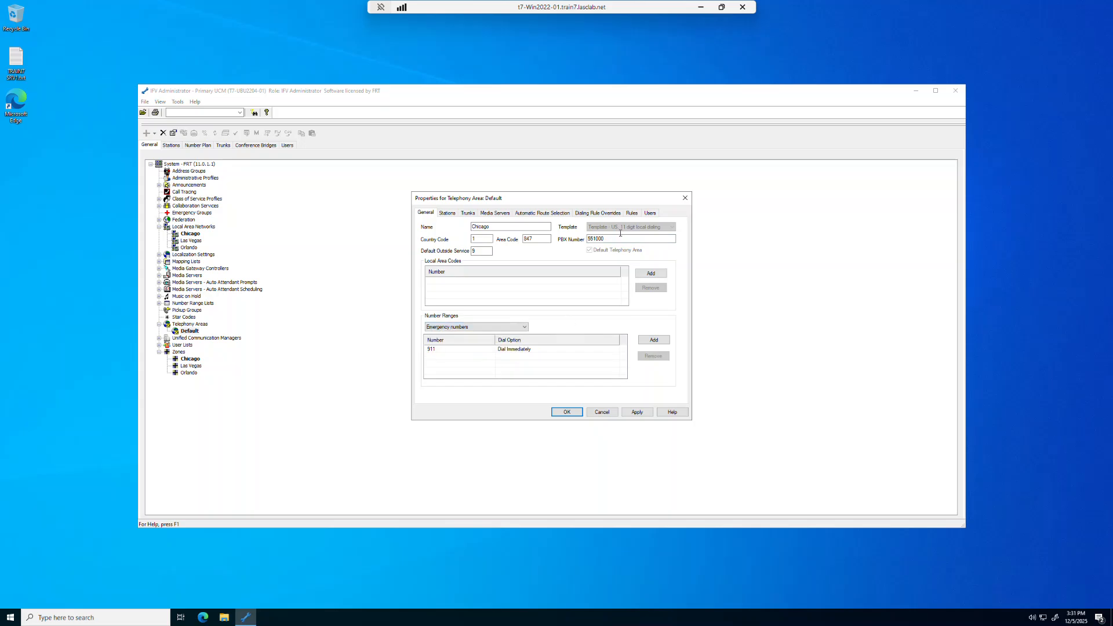
{"action": "left_click", "coordinate": [632, 213]}
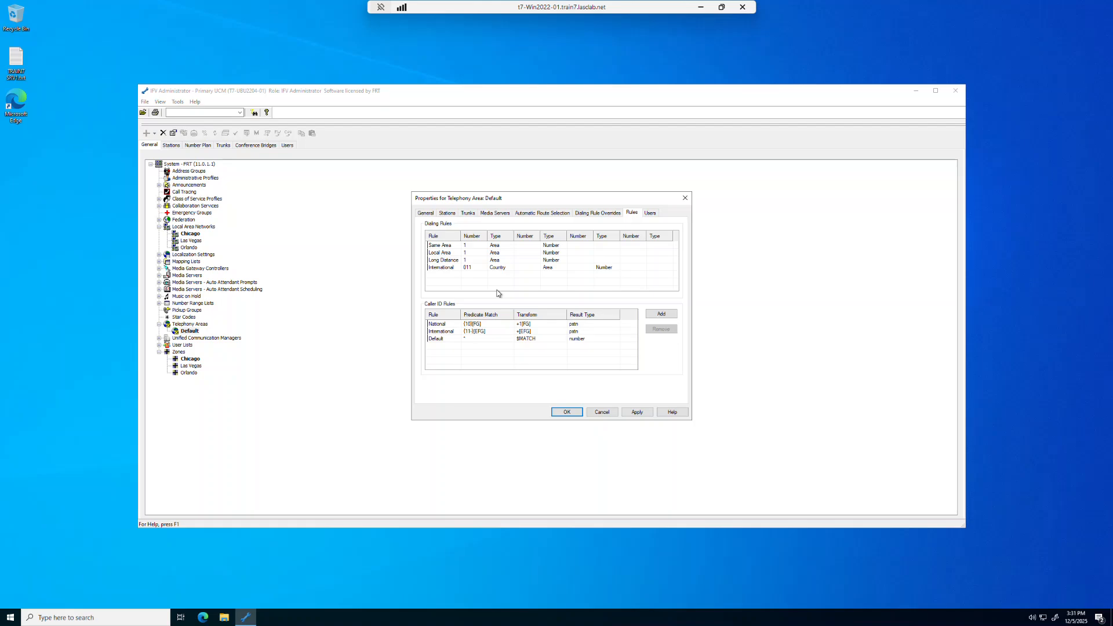
{"action": "left_click", "coordinate": [427, 215]}
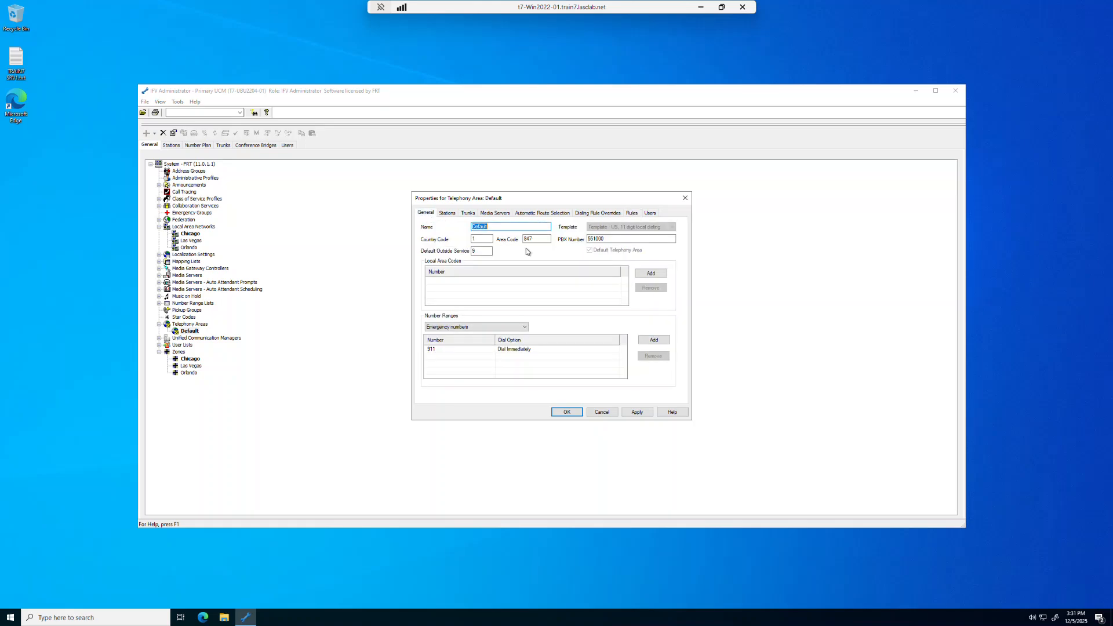
Rename the Default telephony area as Chicago and save its properties
{"action": "type", "text": "Chicago"}
{"action": "left_click", "coordinate": [564, 413]}
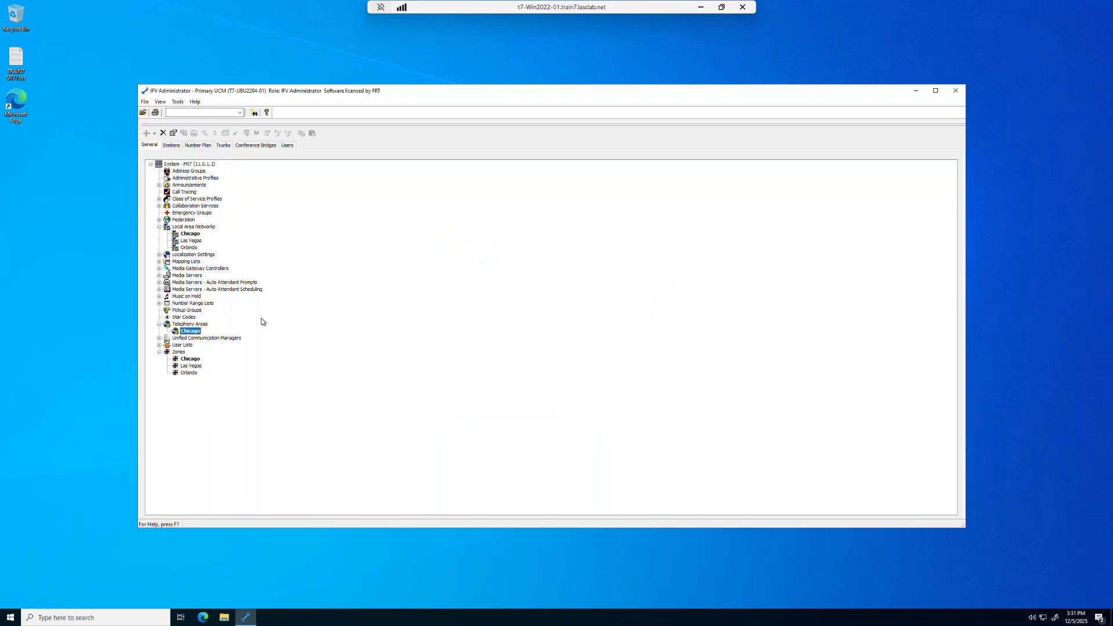
Start a new telephony area named Orlando based on the US, 10 digit local dialing template
{"action": "right_click", "coordinate": [202, 325]}
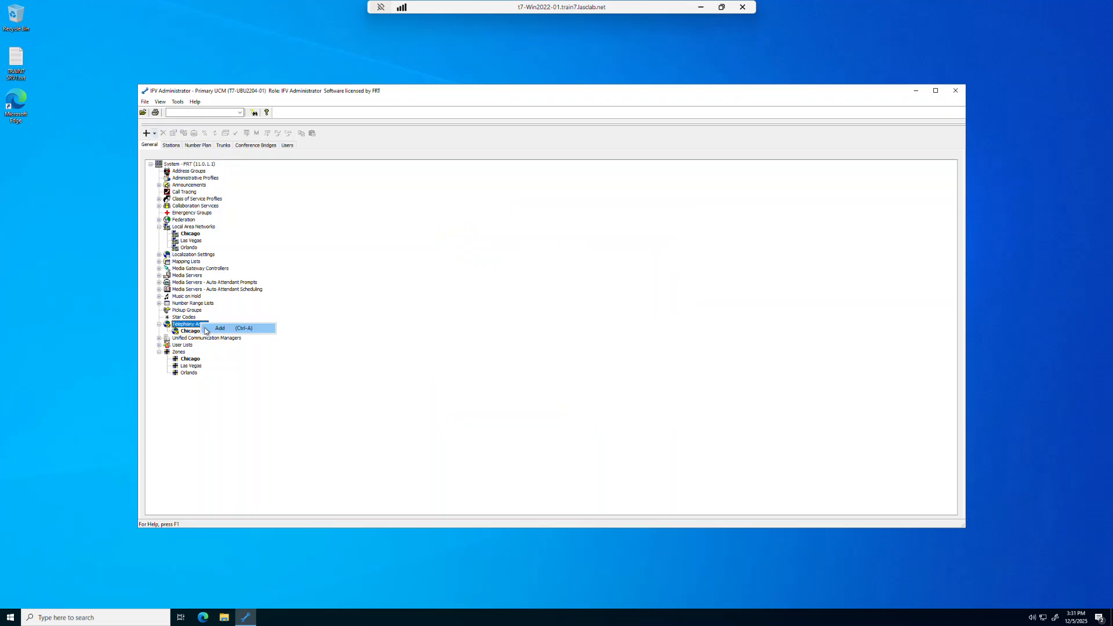
{"action": "left_click", "coordinate": [205, 330]}
{"action": "type", "text": "Orlando"}
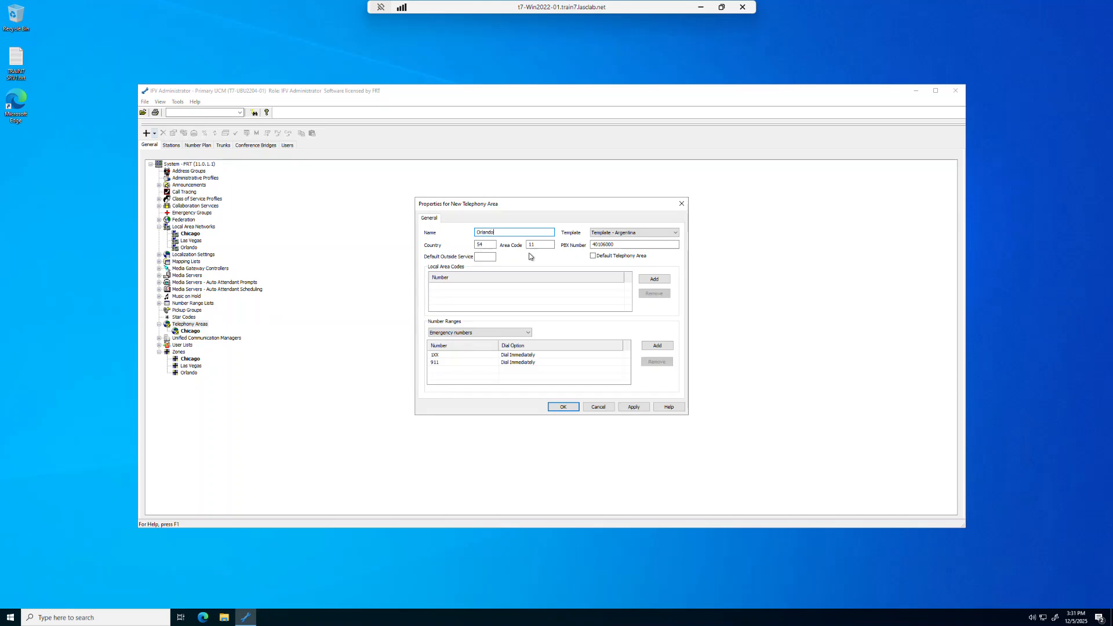
{"action": "left_click", "coordinate": [661, 233]}
{"action": "scroll", "coordinate": [675, 299], "scroll_direction": "down", "scroll_amount": 2}
{"action": "scroll", "coordinate": [674, 299], "scroll_direction": "down", "scroll_amount": 1}
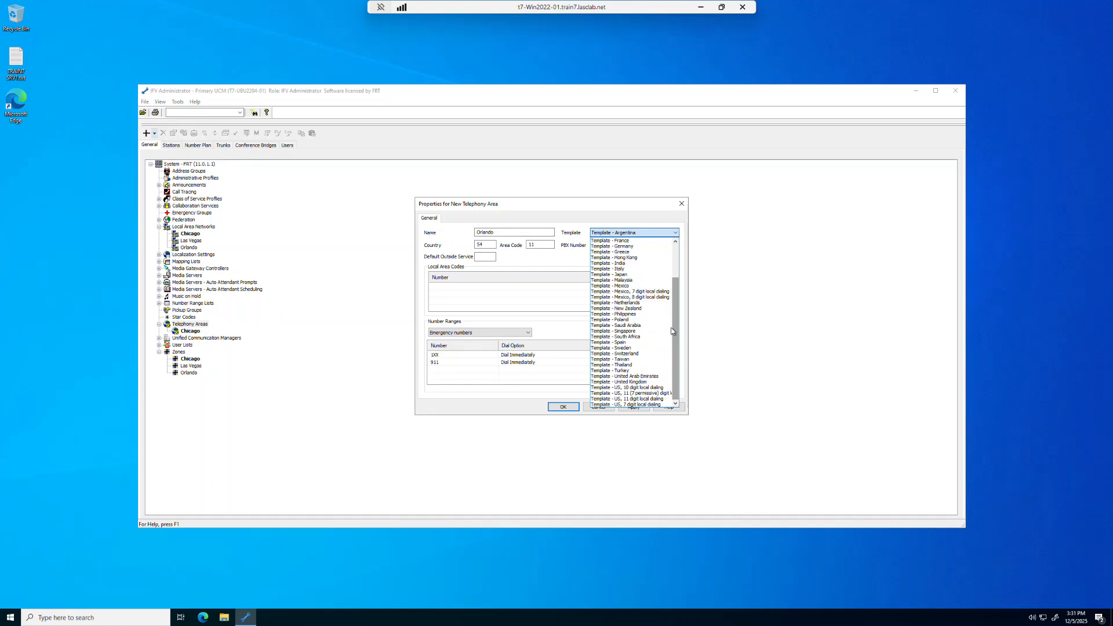
{"action": "left_click", "coordinate": [649, 388]}
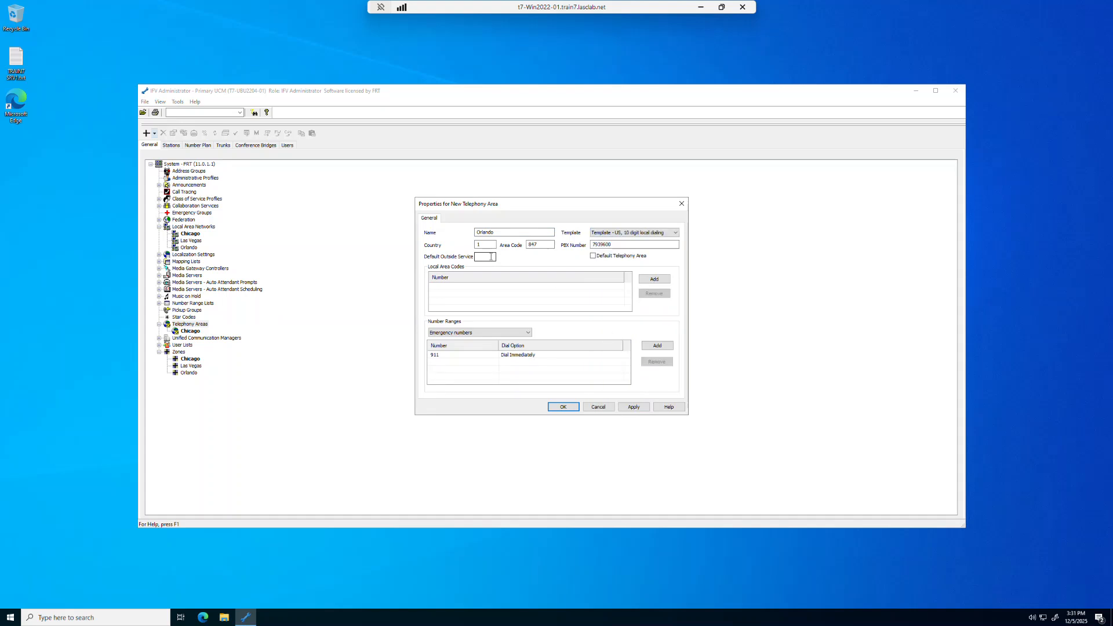
Set the Orlando telephony area's area code to 407 and enter the site's PBX number
{"action": "double_click", "coordinate": [539, 244]}
{"action": "type", "text": "4"}
{"action": "left_click_drag", "start_coordinate": [624, 245], "coordinate": [579, 245]}
{"action": "type", "text": "5552000"}
Add 407 and 321 as local area codes for Orlando and save the telephony area without an outside service prefix
{"action": "left_click", "coordinate": [659, 281]}
{"action": "type", "text": "407"}
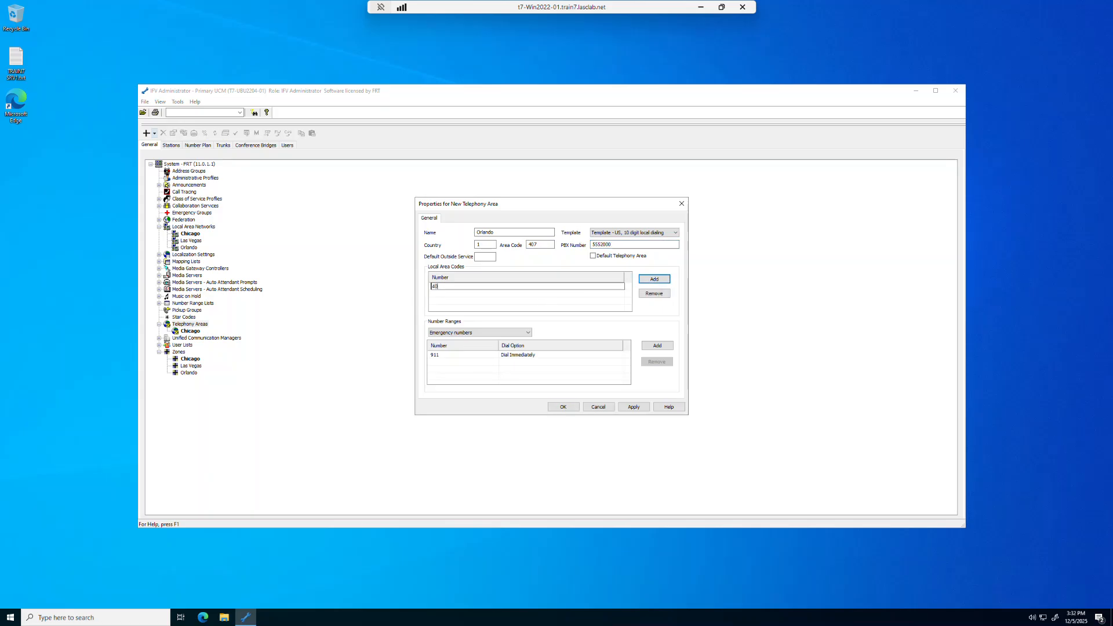
{"action": "left_click", "coordinate": [659, 281]}
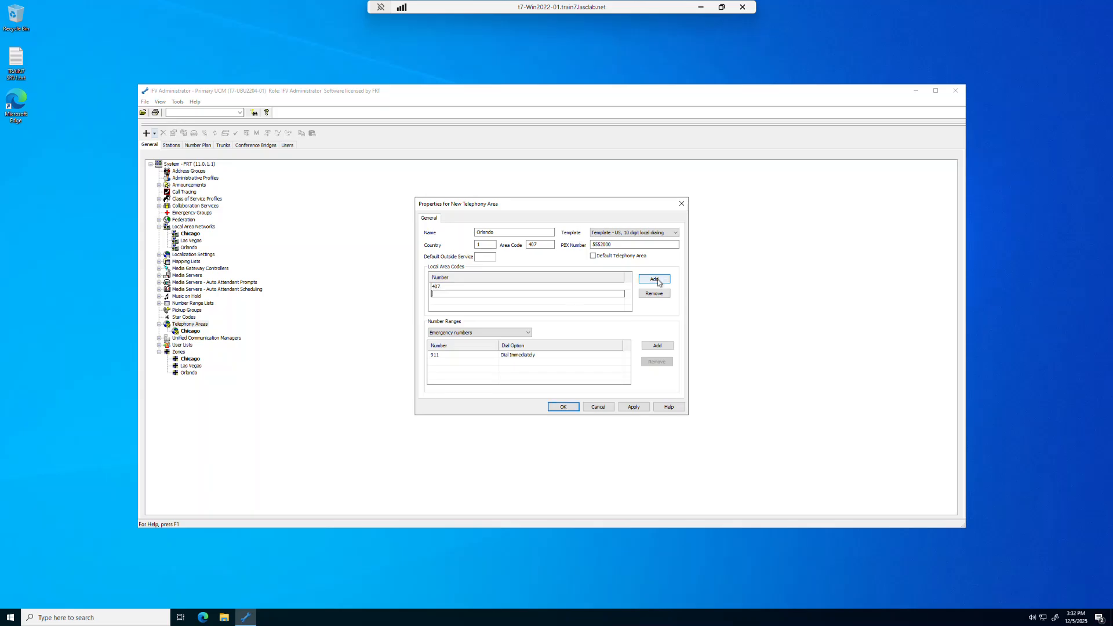
{"action": "type", "text": "321"}
{"action": "left_click", "coordinate": [561, 407]}
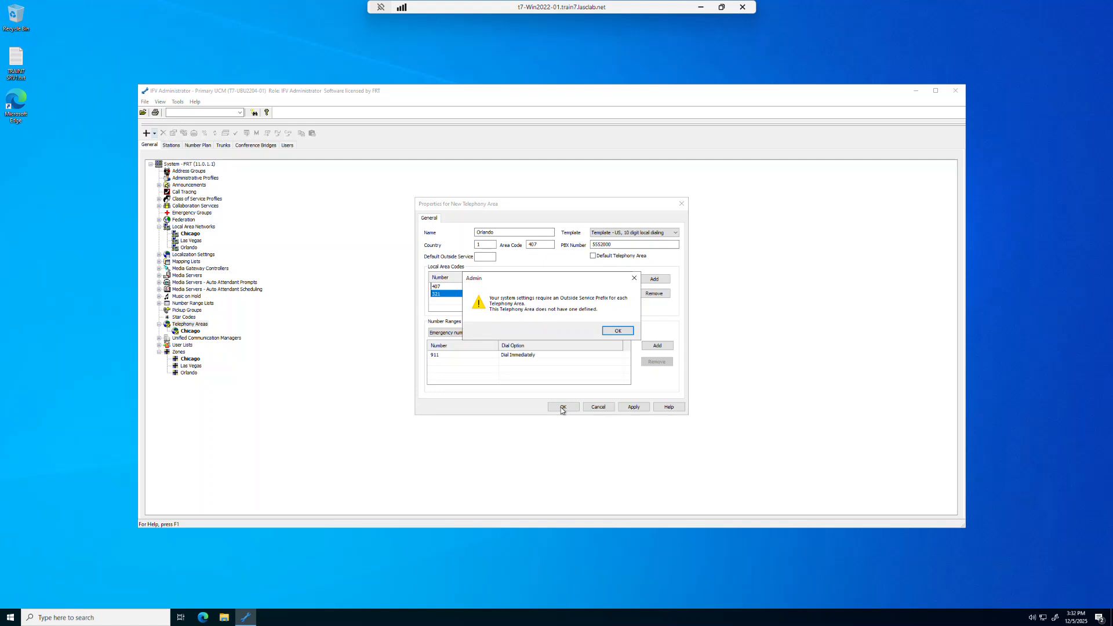
{"action": "left_click", "coordinate": [617, 332]}
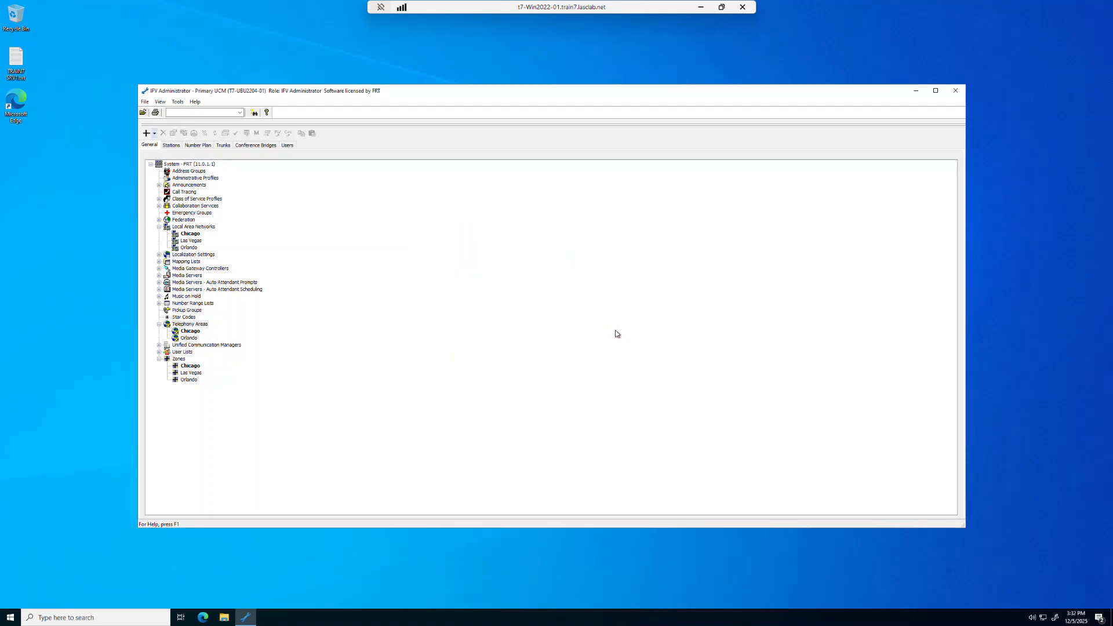
Start a new telephony area named Las Vegas based on the US, 7 digit local dialing template
{"action": "right_click", "coordinate": [195, 327]}
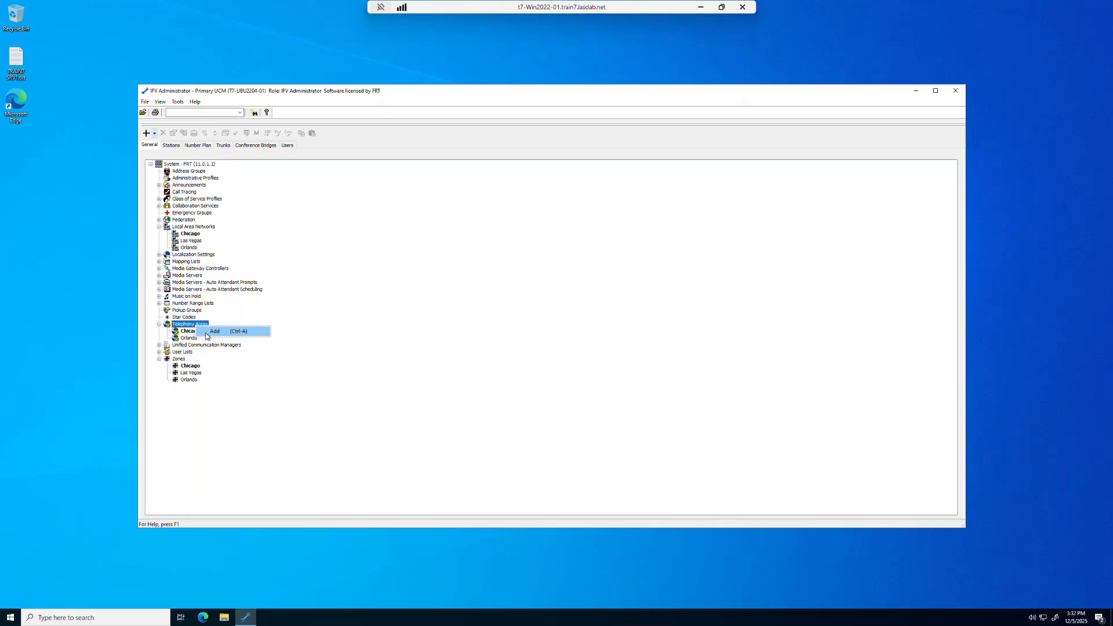
{"action": "left_click", "coordinate": [208, 334]}
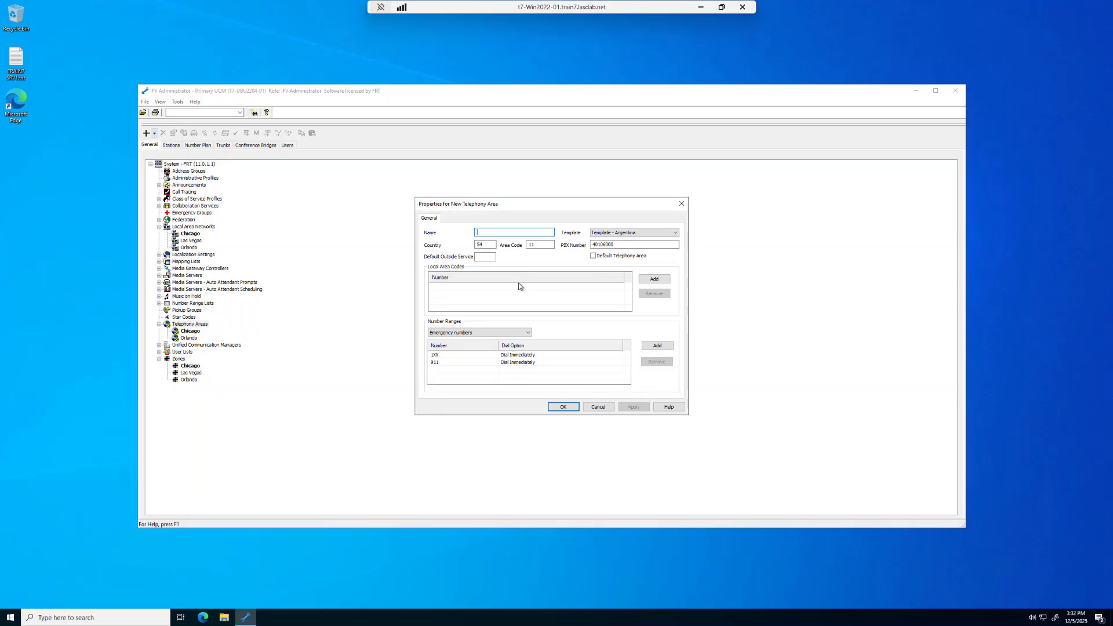
{"action": "type", "text": "Las Vegas"}
{"action": "left_click", "coordinate": [675, 232]}
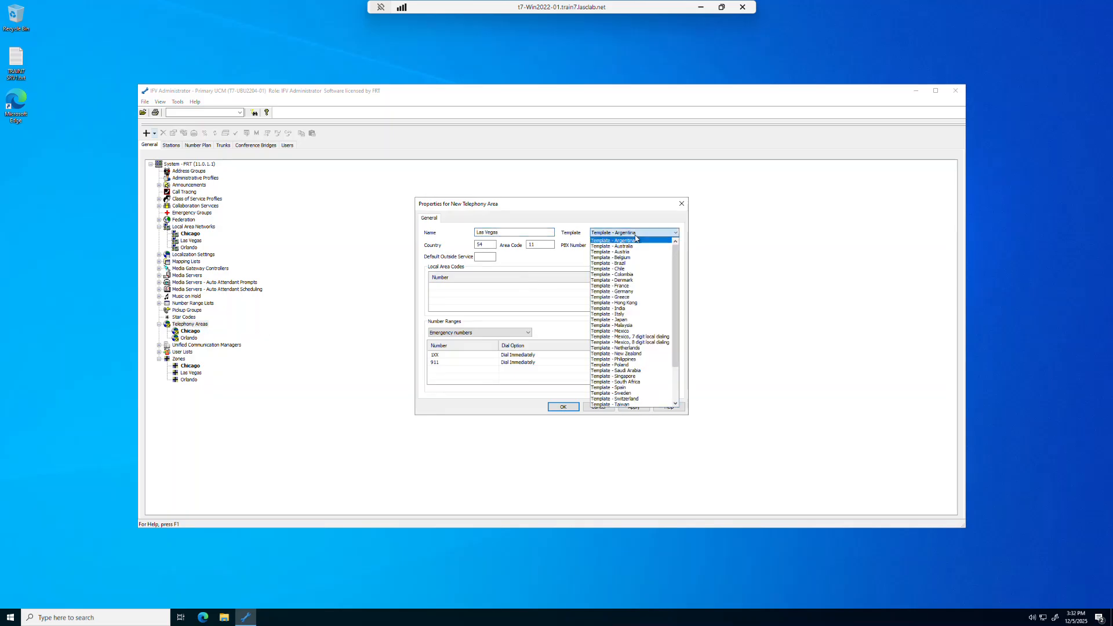
{"action": "scroll", "coordinate": [676, 297], "scroll_direction": "down", "scroll_amount": 1}
{"action": "scroll", "coordinate": [676, 297], "scroll_direction": "down", "scroll_amount": 2}
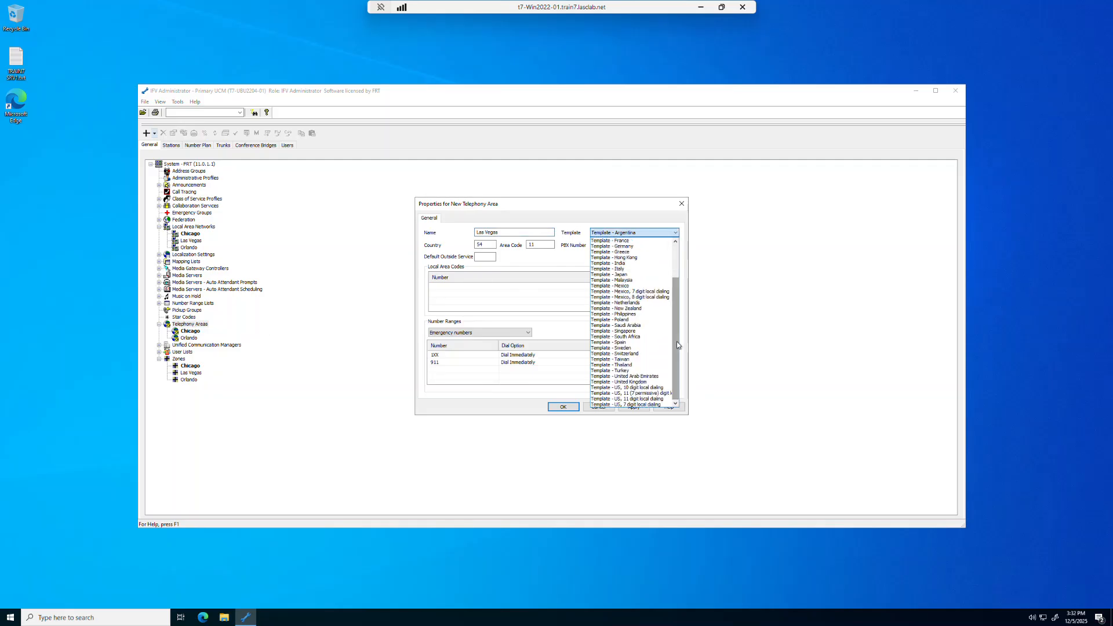
{"action": "left_click", "coordinate": [642, 406]}
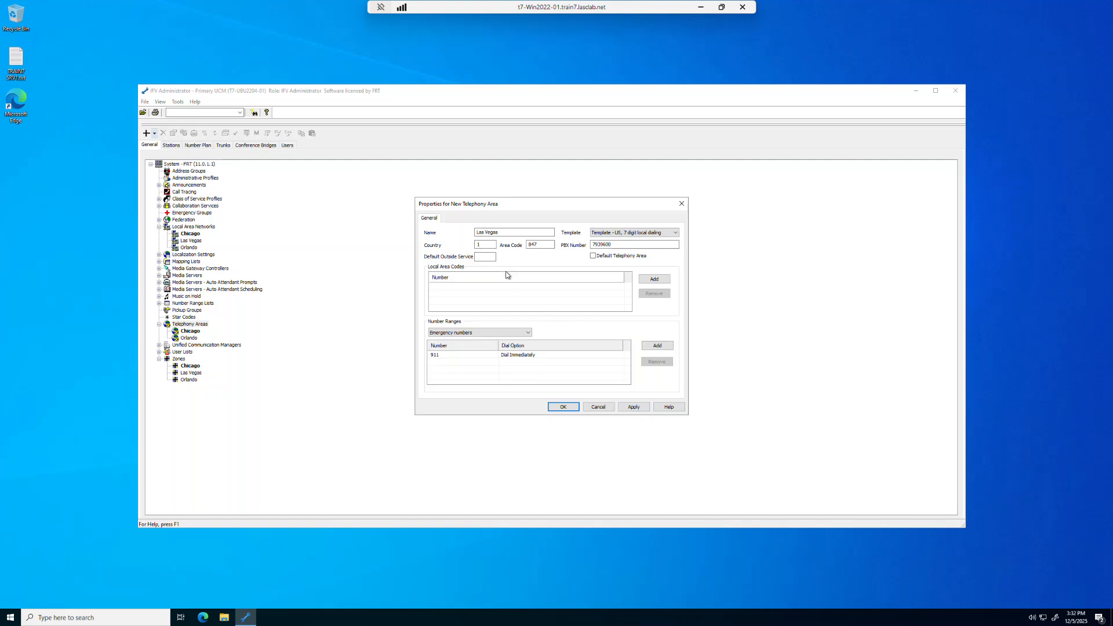
Set the Las Vegas area code to 702, enter the site's PBX number and save the telephony area without an outside service prefix
{"action": "left_click_drag", "start_coordinate": [542, 247], "coordinate": [520, 248]}
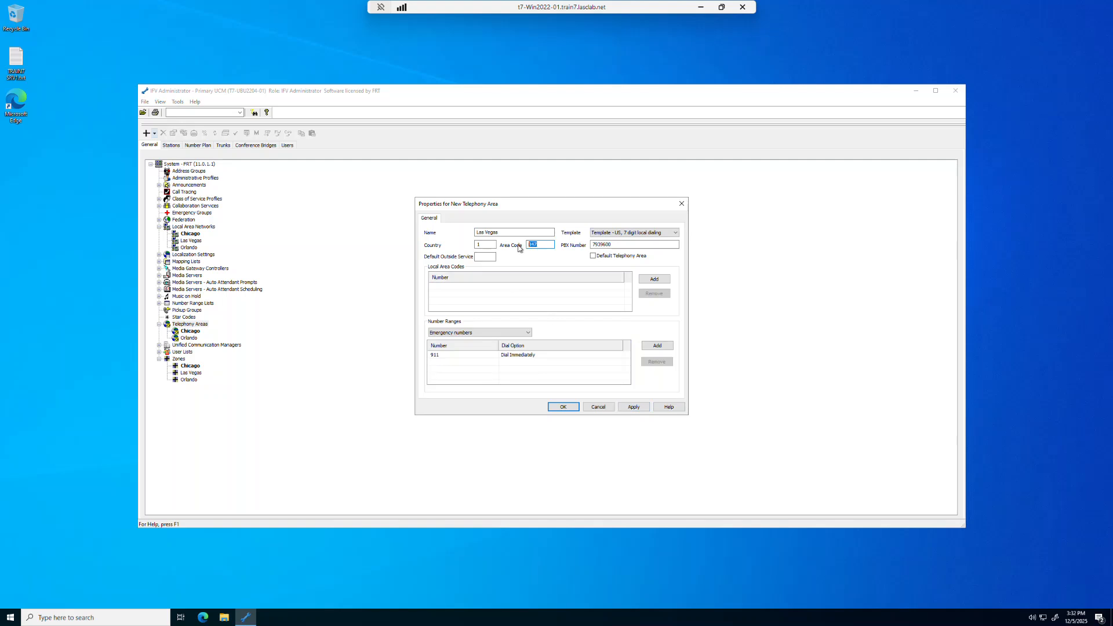
{"action": "type", "text": "702"}
{"action": "left_click_drag", "start_coordinate": [616, 245], "coordinate": [589, 246]}
{"action": "type", "text": "55530000"}
{"action": "left_click", "coordinate": [564, 407]}
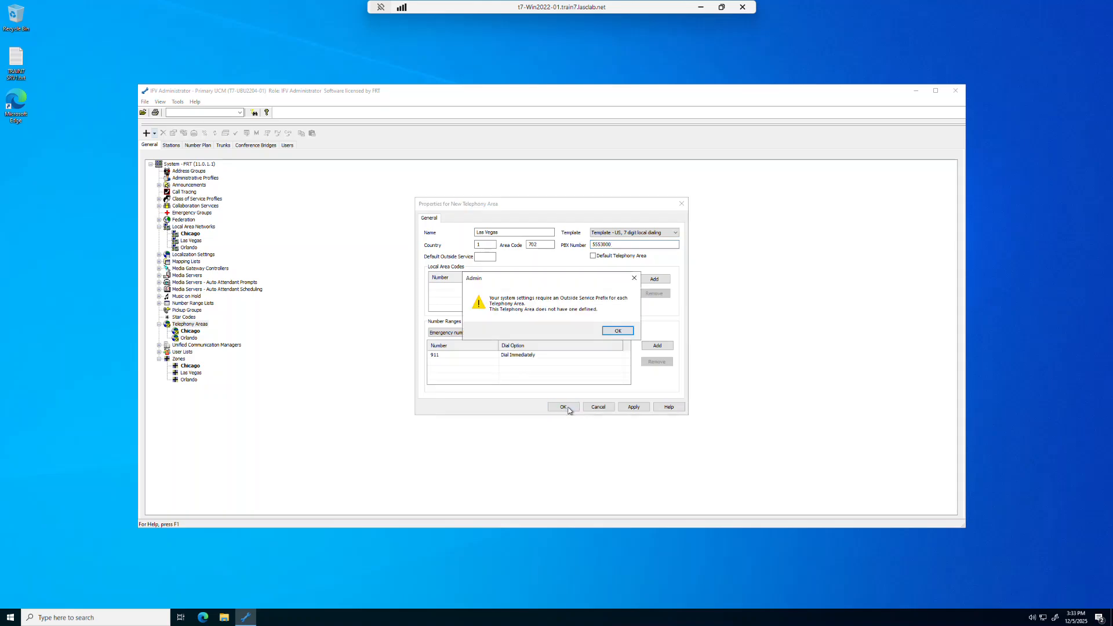
{"action": "left_click", "coordinate": [619, 331]}
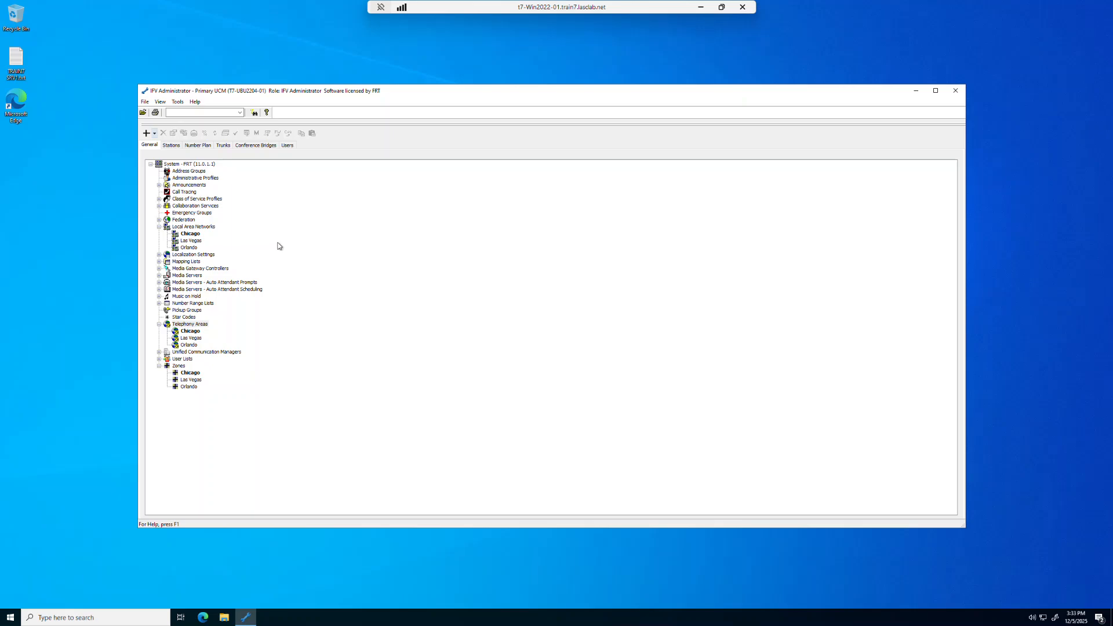
Review the Default Profile class of service, including its maximum calls options, allowed features and permission list, and close it without changes
{"action": "left_click", "coordinate": [188, 200]}
{"action": "left_click", "coordinate": [159, 200]}
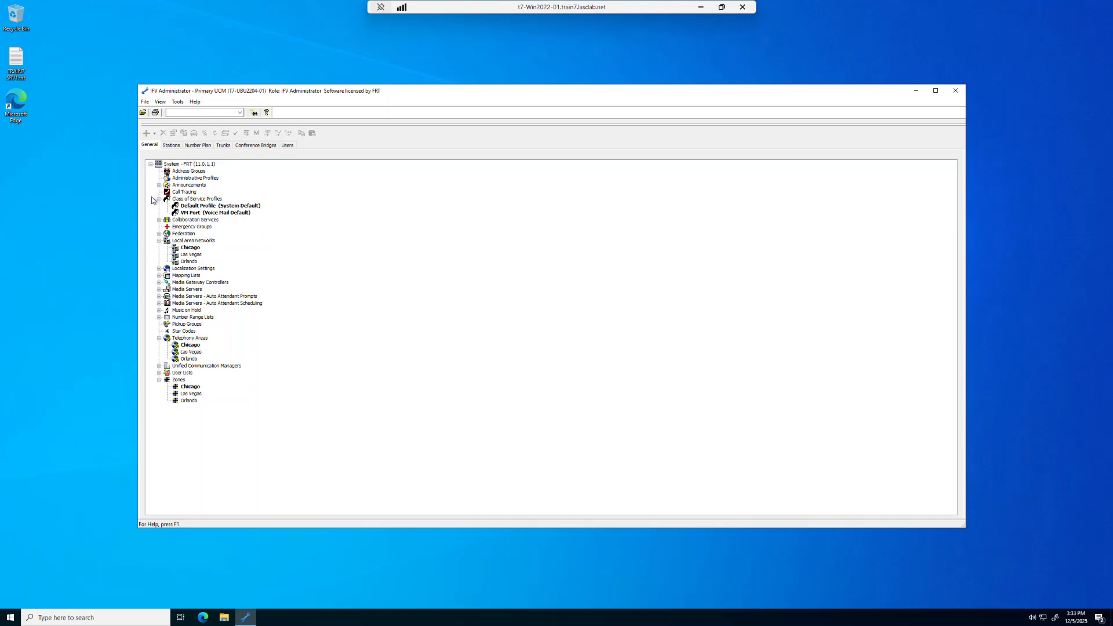
{"action": "double_click", "coordinate": [200, 206]}
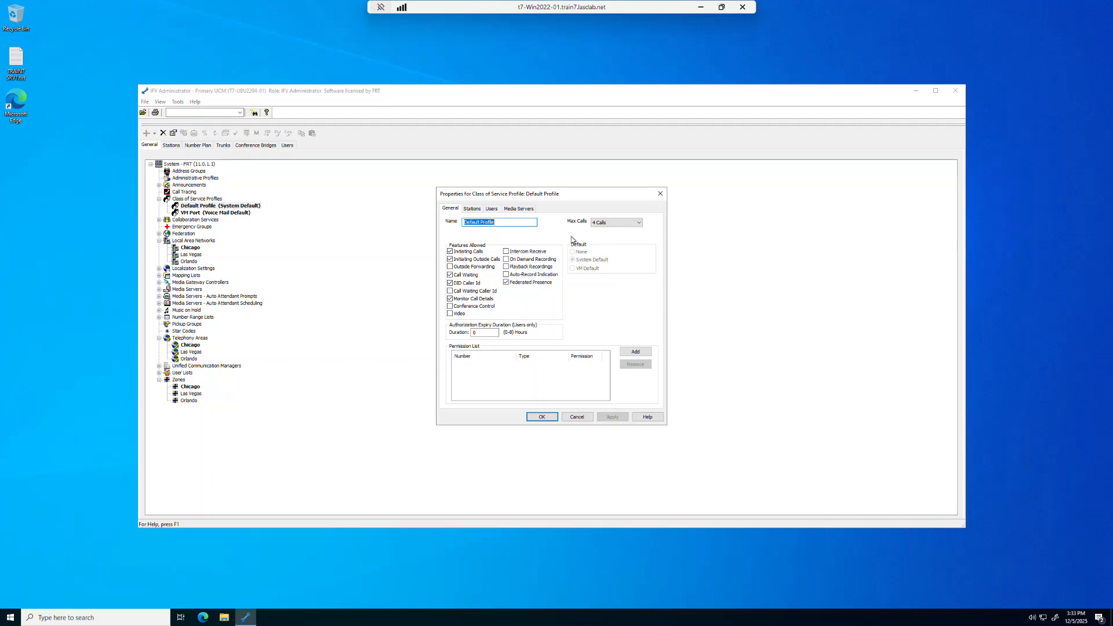
{"action": "left_click", "coordinate": [639, 223]}
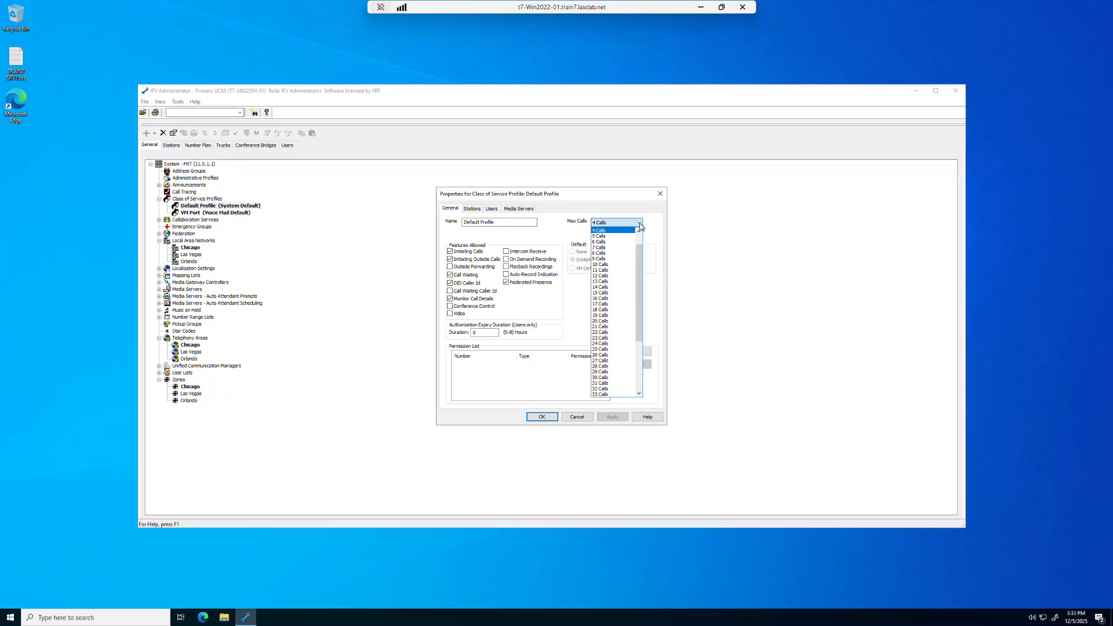
{"action": "scroll", "coordinate": [639, 255], "scroll_direction": "up", "scroll_amount": 1}
{"action": "mouse_move", "coordinate": [641, 240]}
{"action": "left_mouse_down"}
{"action": "mouse_move", "coordinate": [636, 356]}
{"action": "mouse_move", "coordinate": [645, 224]}
{"action": "left_mouse_up"}
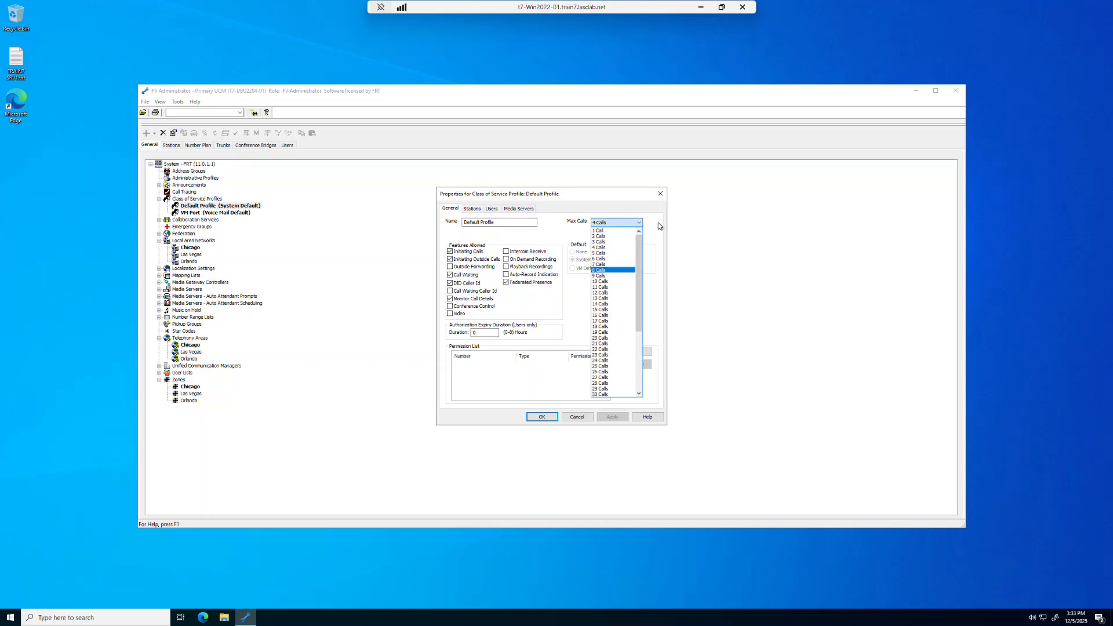
{"action": "left_click", "coordinate": [659, 226]}
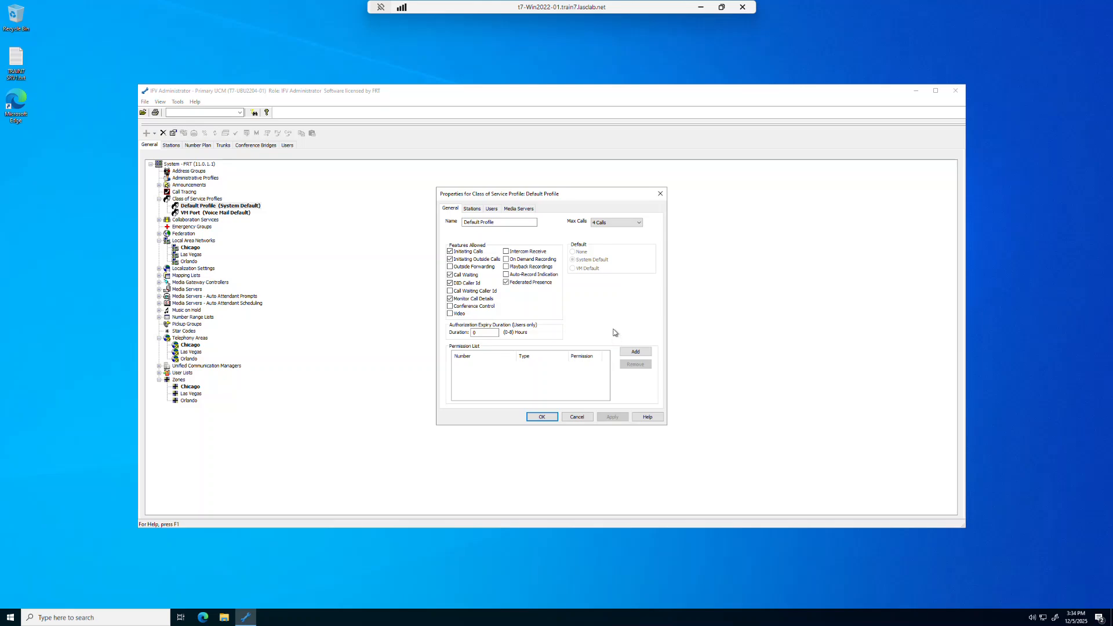
{"action": "left_click", "coordinate": [581, 418]}
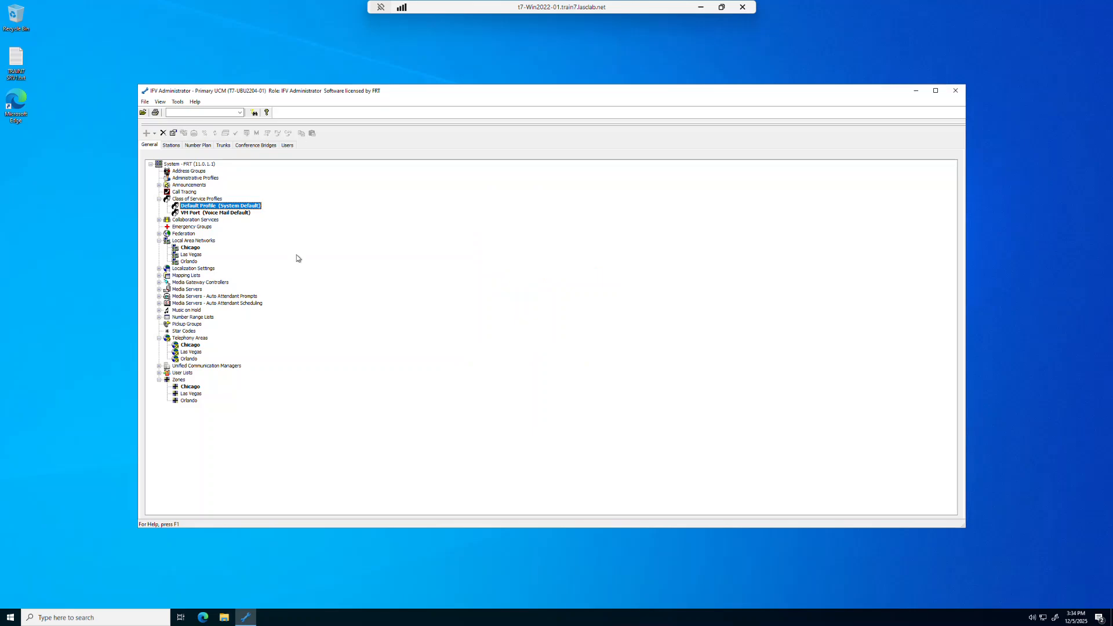
Create a class of service profile named Managers with the default feature settings
{"action": "left_click", "coordinate": [207, 199]}
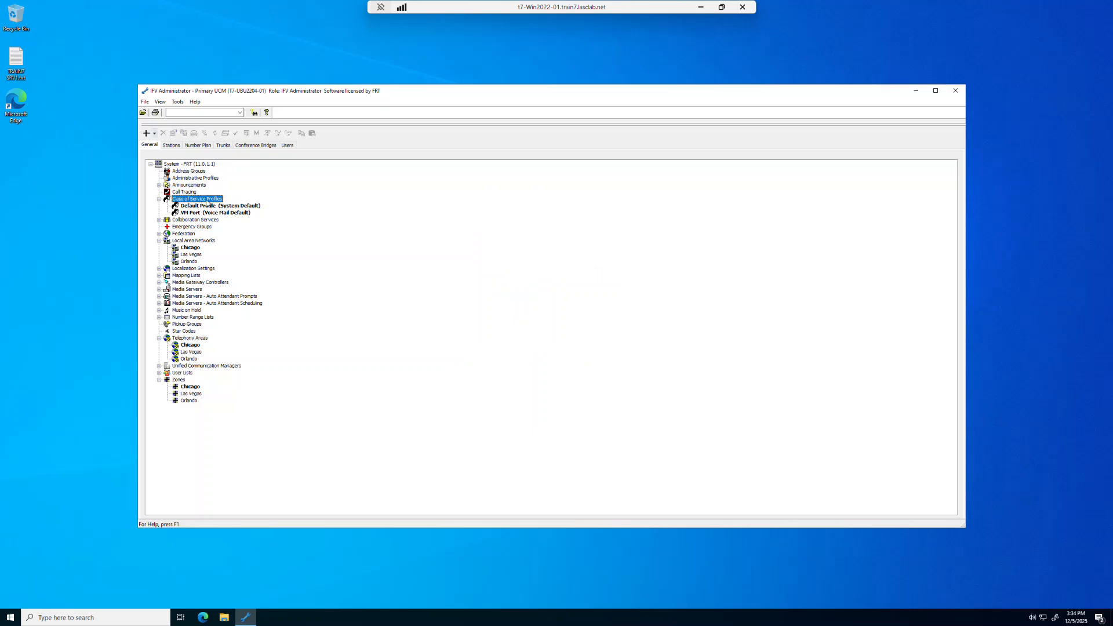
{"action": "right_click", "coordinate": [207, 201]}
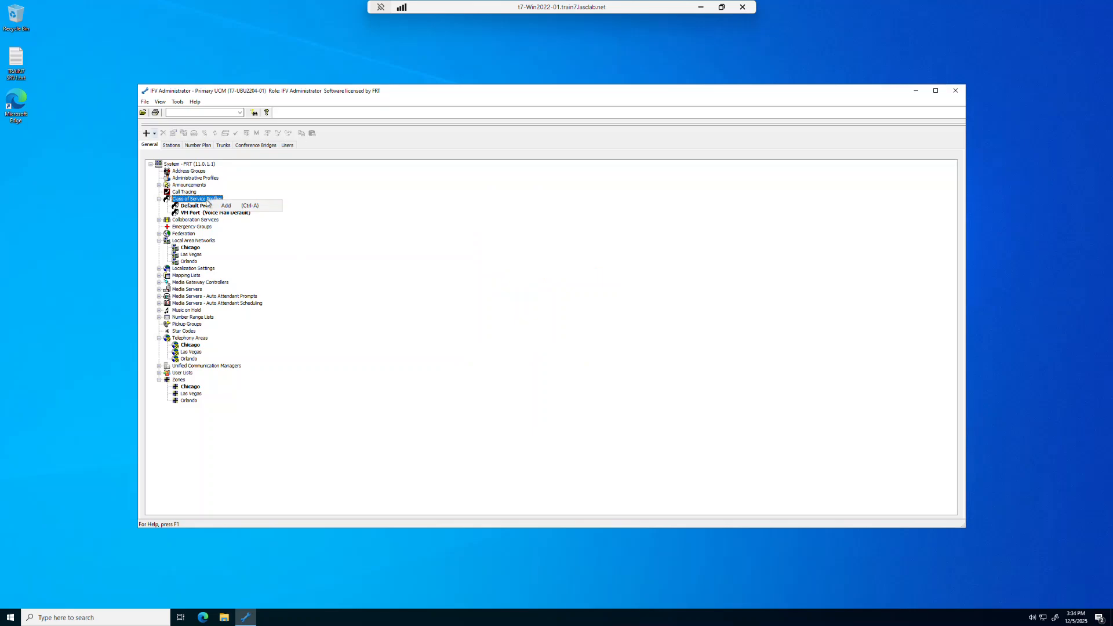
{"action": "left_click", "coordinate": [227, 206]}
{"action": "type", "text": "Ma"}
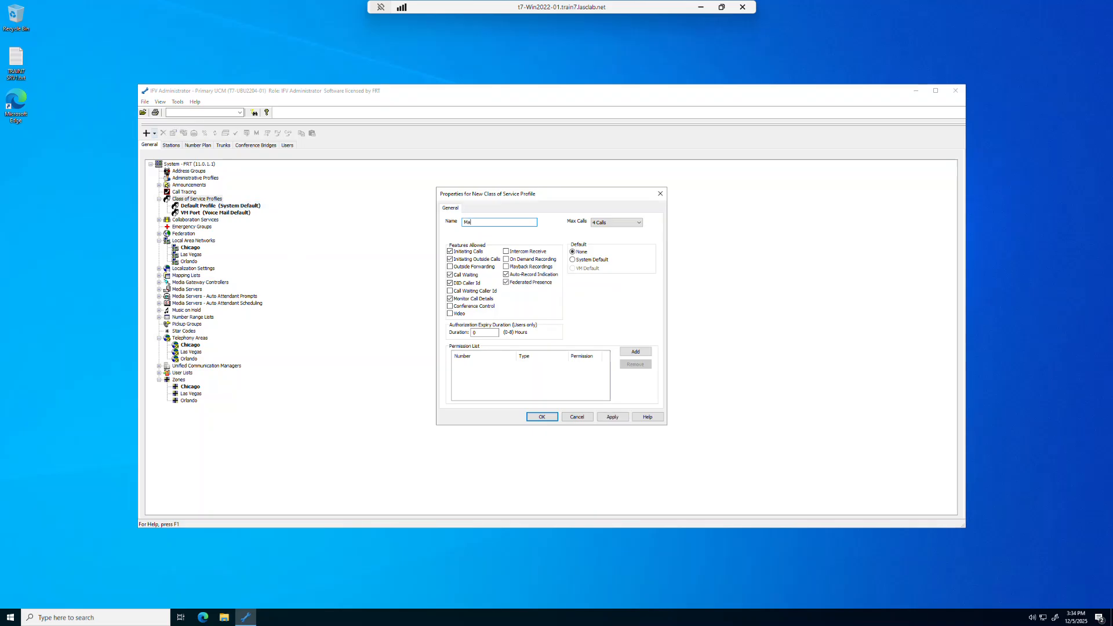
{"action": "type", "text": "nagers"}
{"action": "left_click", "coordinate": [542, 417]}
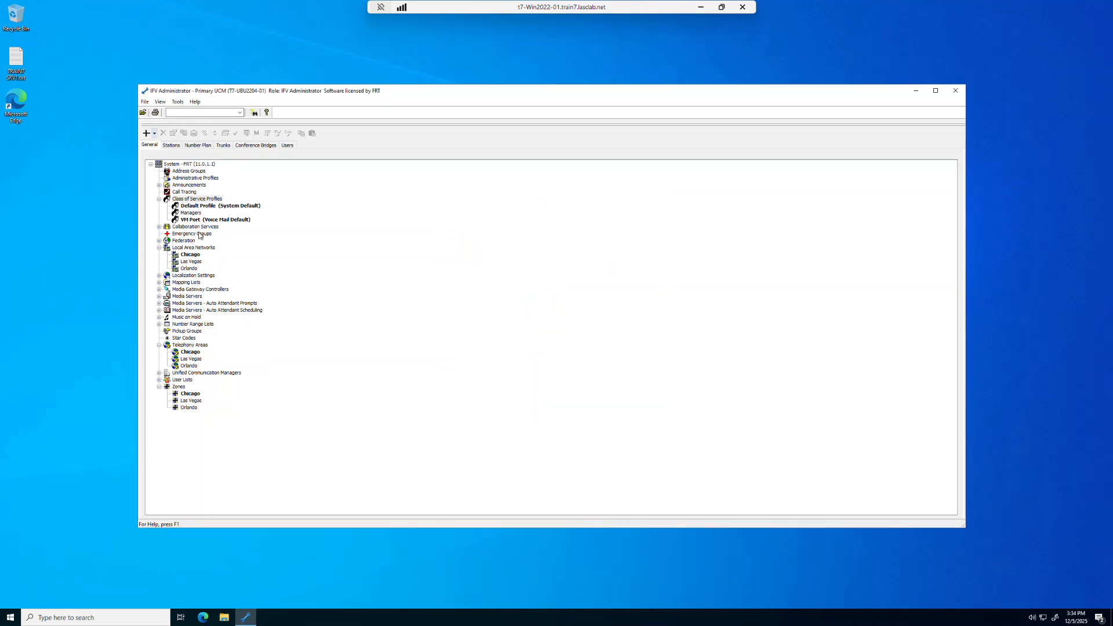
Create a class of service profile named Employees with the default feature settings
{"action": "right_click", "coordinate": [197, 199]}
{"action": "left_click", "coordinate": [227, 206]}
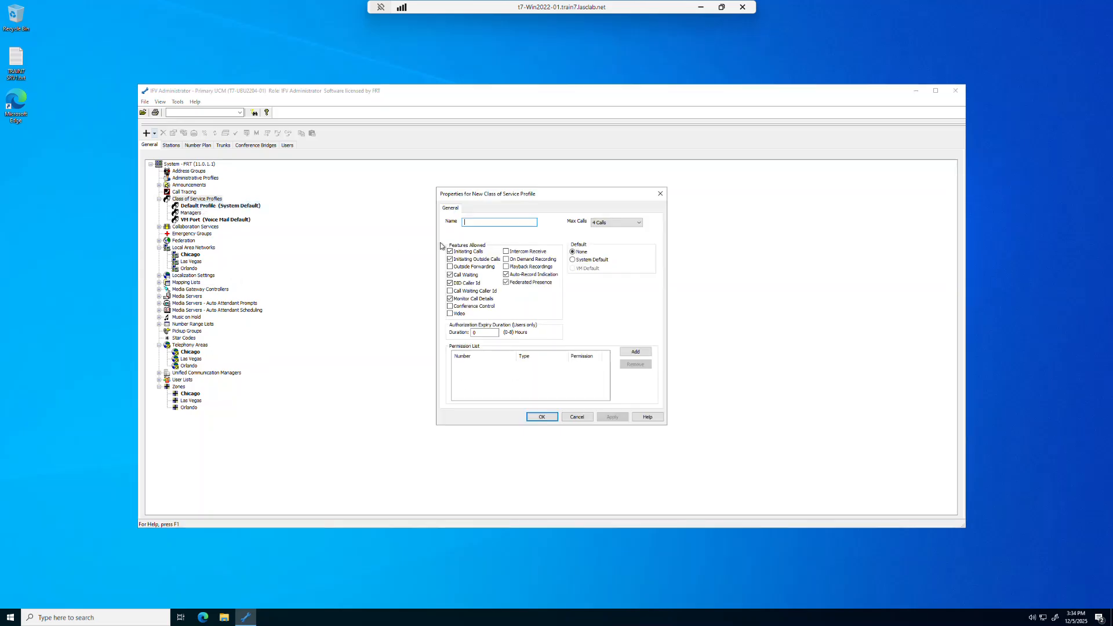
{"action": "type", "text": "Employees"}
{"action": "left_click", "coordinate": [542, 417]}
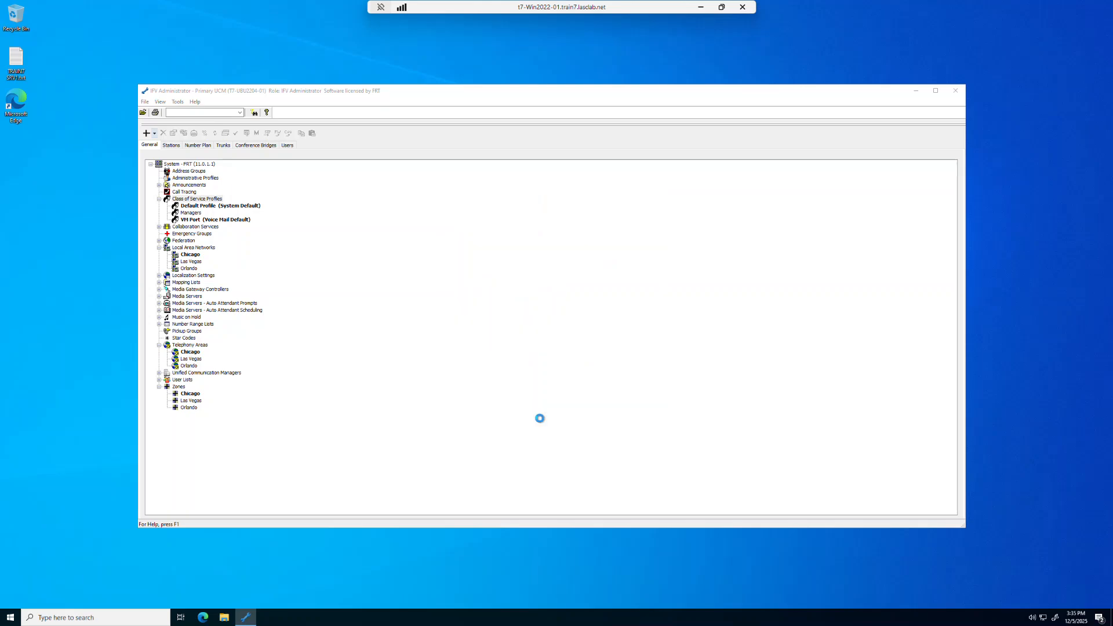
Create a class of service profile named Other with the default feature settings
{"action": "right_click", "coordinate": [210, 200]}
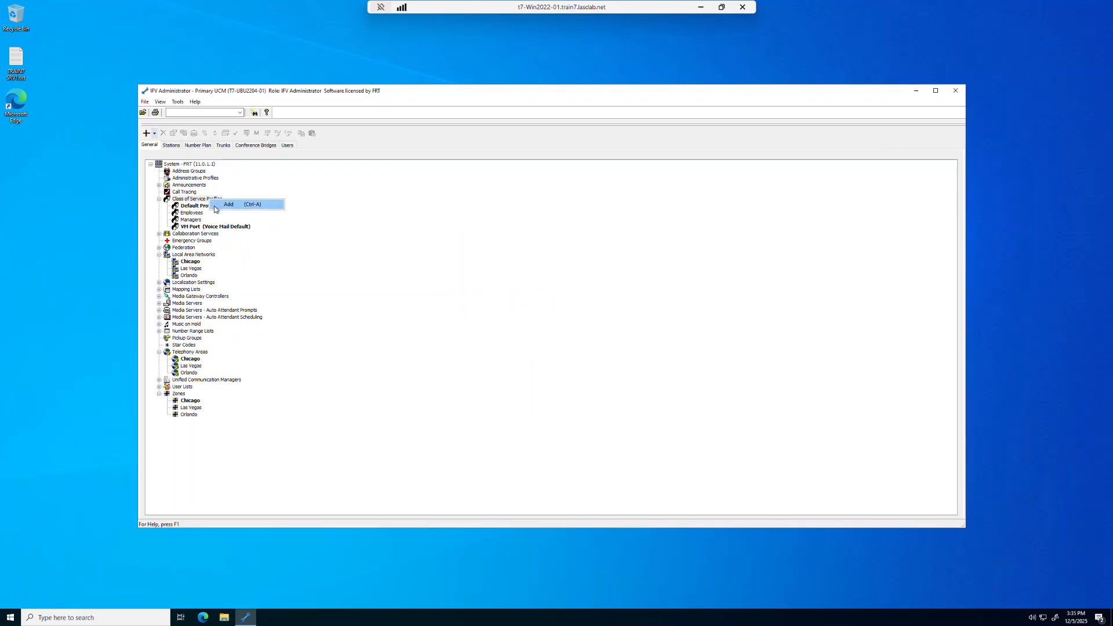
{"action": "left_click", "coordinate": [230, 208]}
{"action": "type", "text": "Other"}
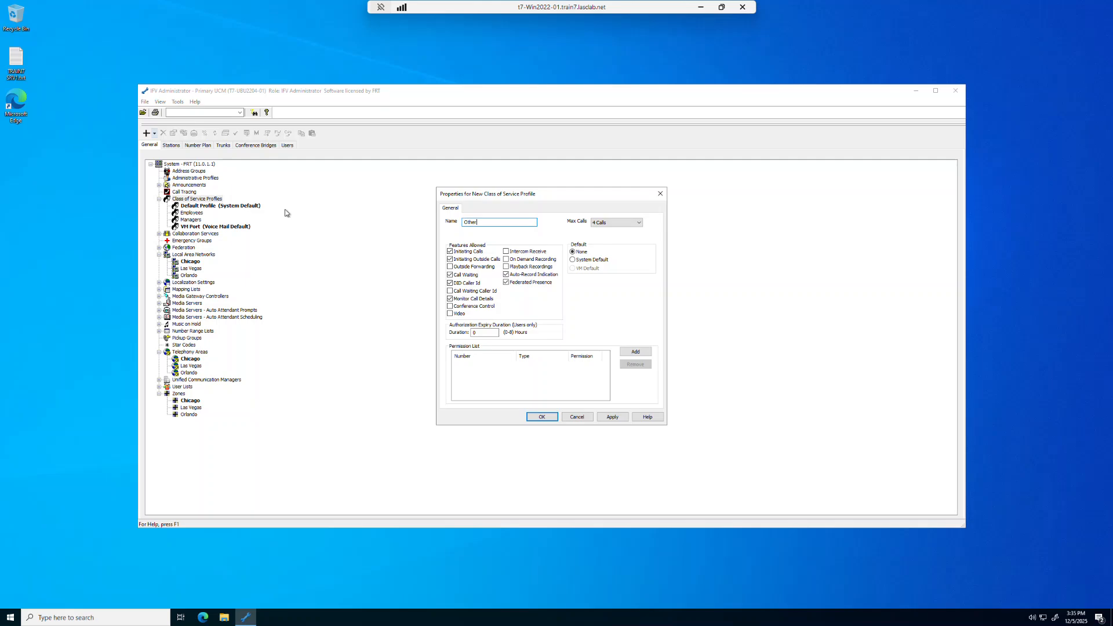
{"action": "left_click", "coordinate": [541, 417]}
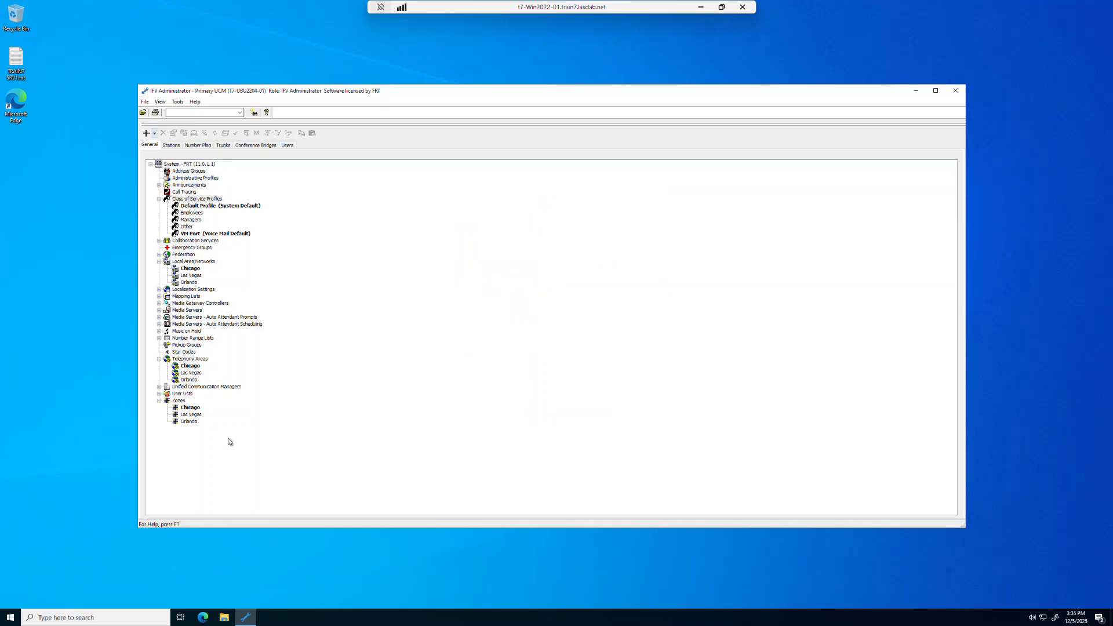
Review the configured zones, telephony areas, localization settings, local area networks and class of service profiles in the system tree
{"action": "left_click", "coordinate": [179, 402]}
{"action": "left_click", "coordinate": [185, 360]}
{"action": "left_click", "coordinate": [159, 290]}
{"action": "left_click", "coordinate": [180, 291]}
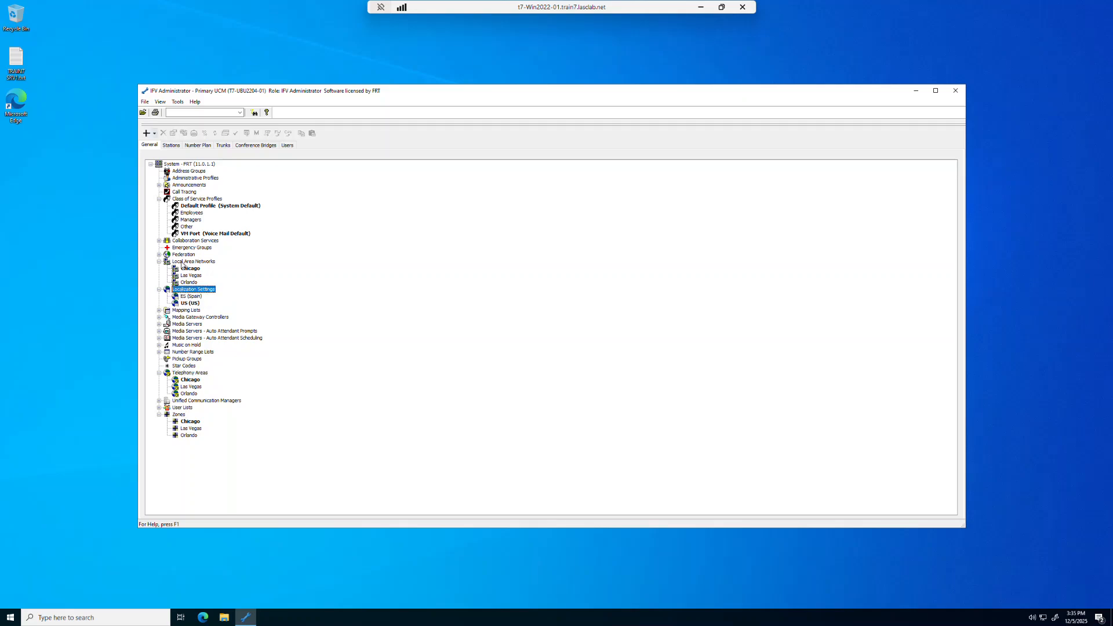
{"action": "left_click", "coordinate": [182, 262]}
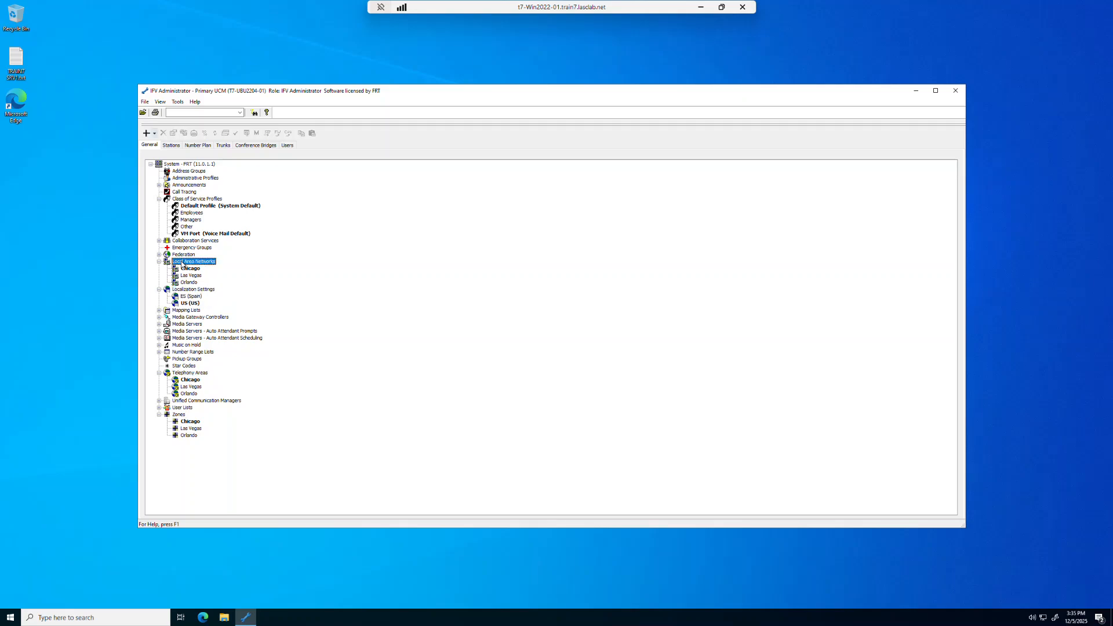
{"action": "left_click", "coordinate": [184, 199]}
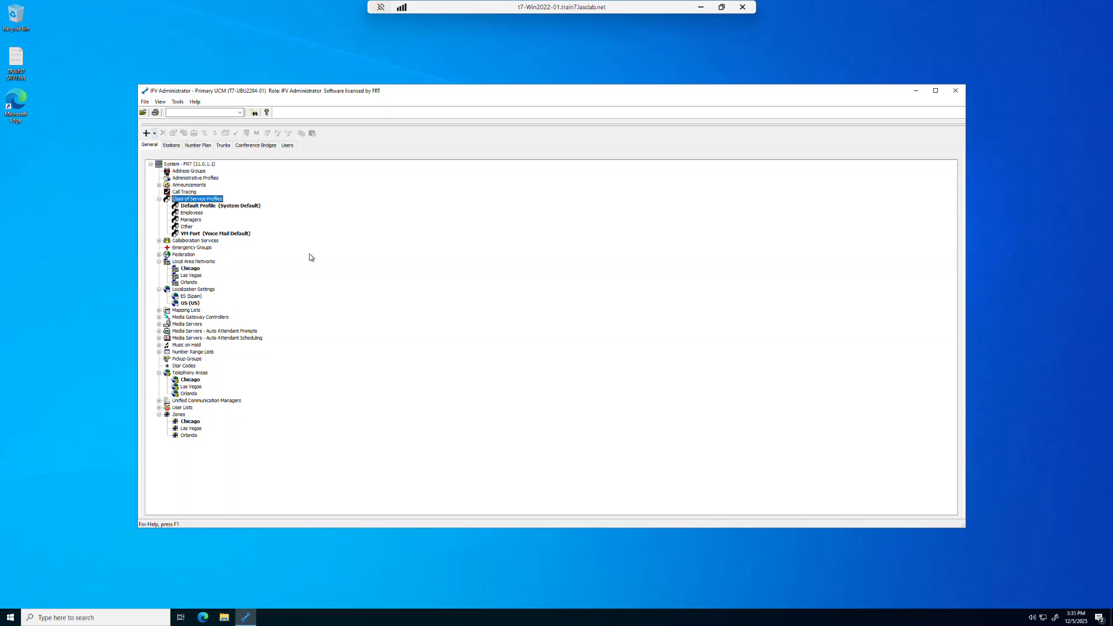